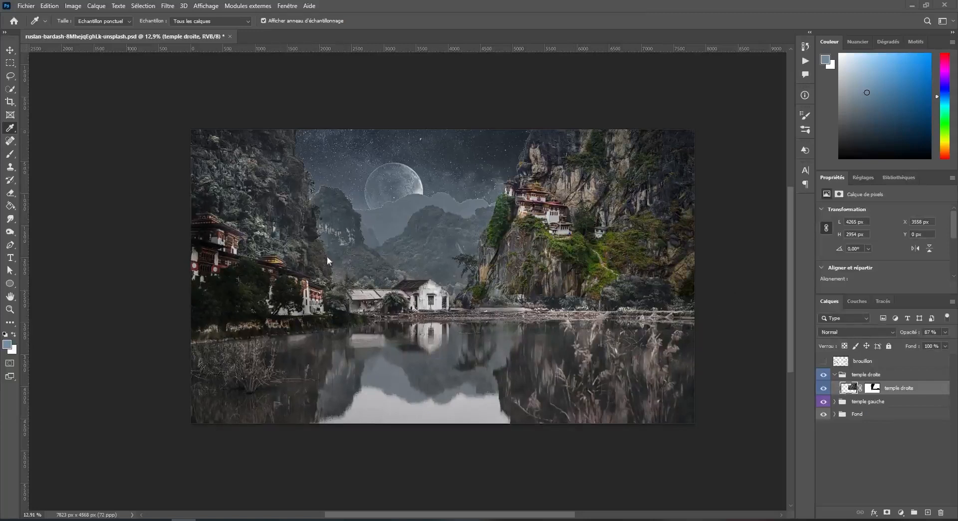
Add a solid colour fill layer with colour #718da9 above the temple droite layer.
{"action": "scroll", "coordinate": [605, 282], "scroll_direction": "up", "scroll_amount": 3}
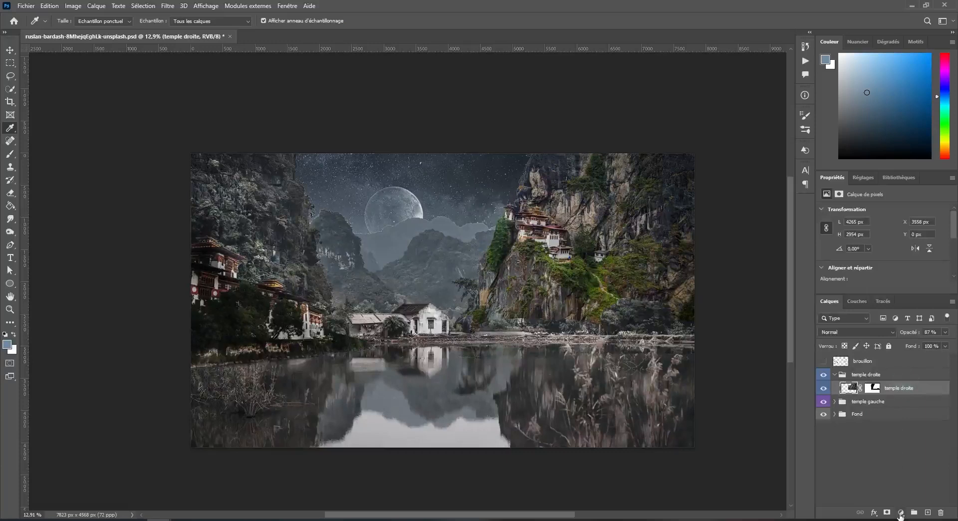
{"action": "left_click", "coordinate": [900, 512]}
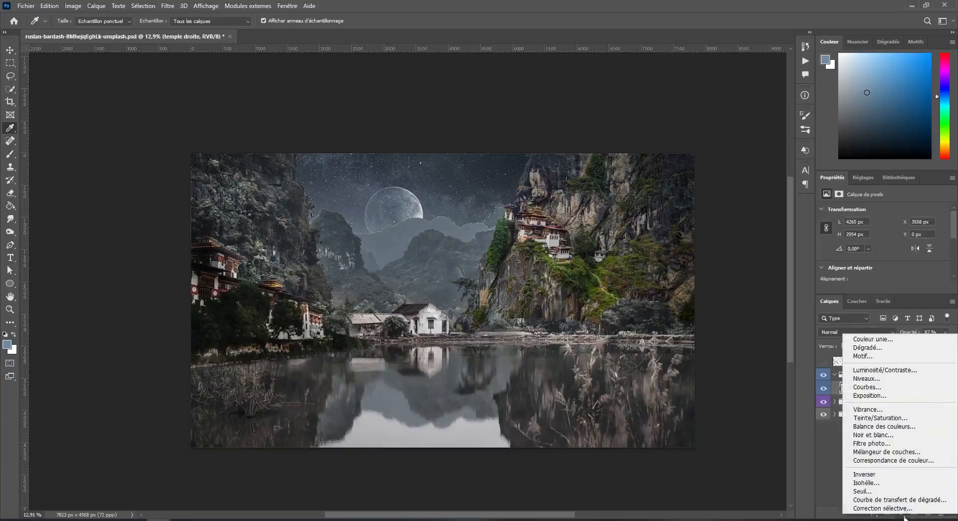
{"action": "left_click", "coordinate": [873, 338]}
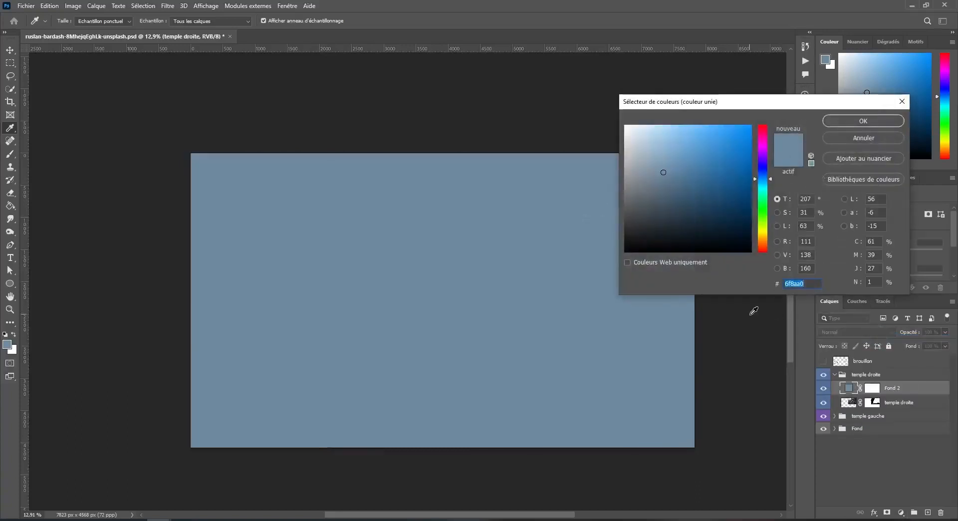
{"action": "type", "text": "7"}
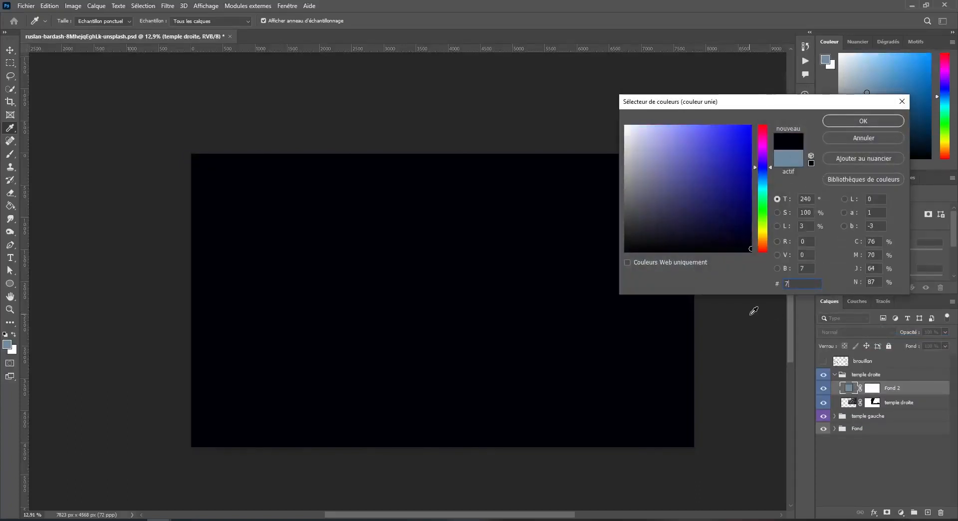
{"action": "type", "text": "18da9"}
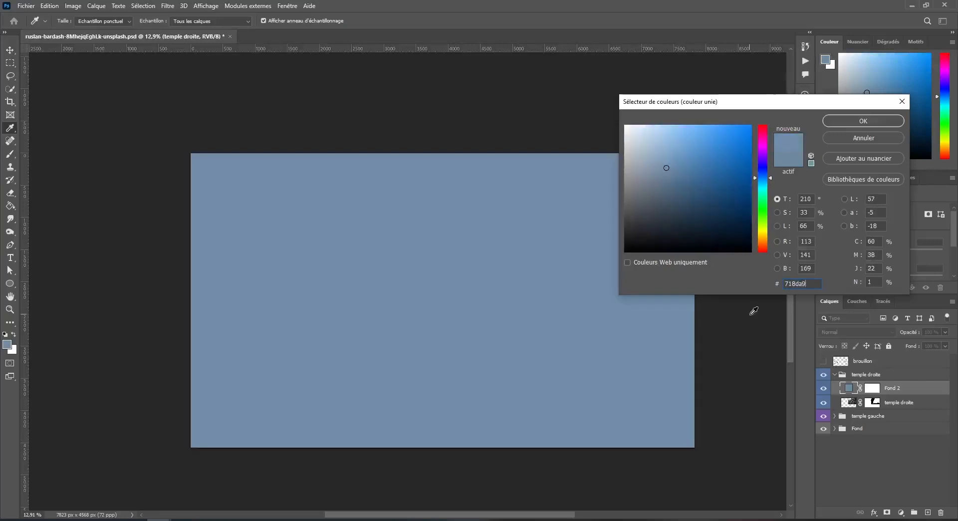
{"action": "left_click", "coordinate": [861, 121]}
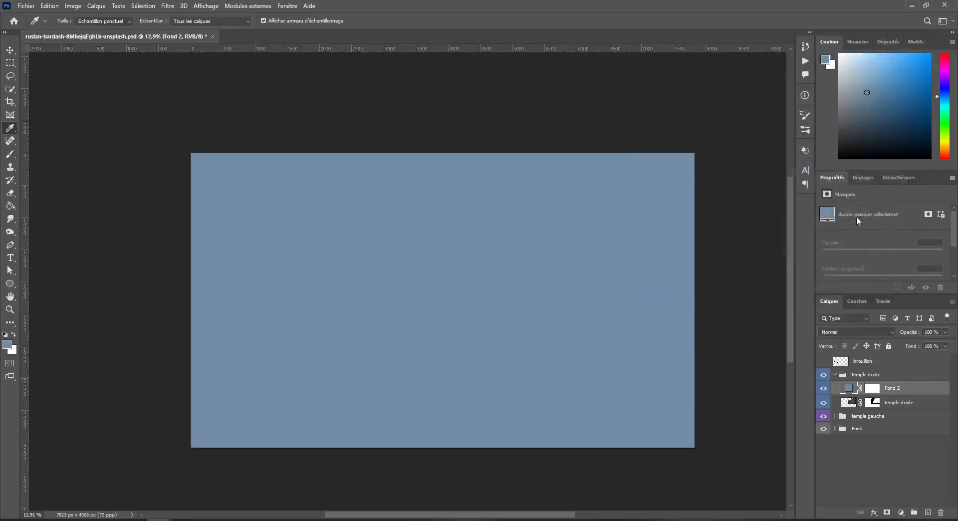
Set the colour fill layer's blending mode to Incrustation and clip it to the temple droite layer.
{"action": "left_click", "coordinate": [877, 331]}
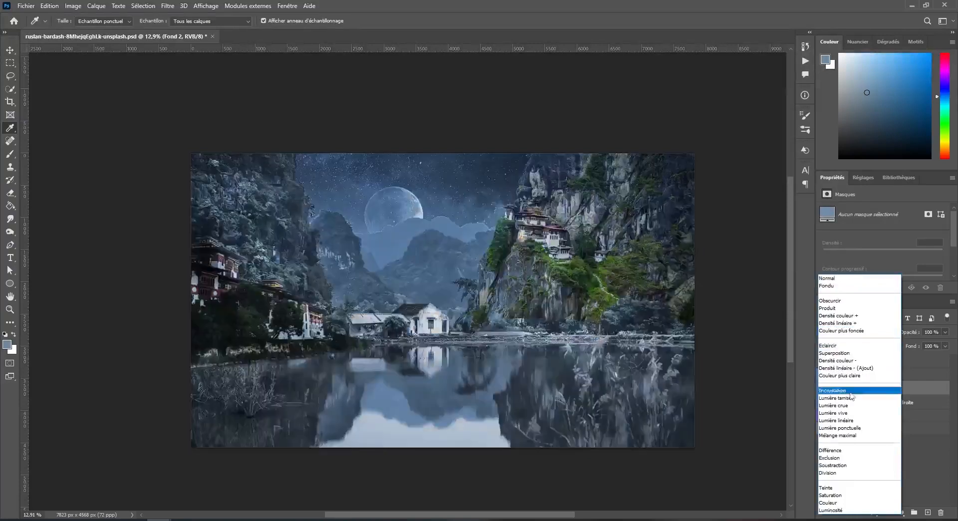
{"action": "left_click", "coordinate": [868, 390]}
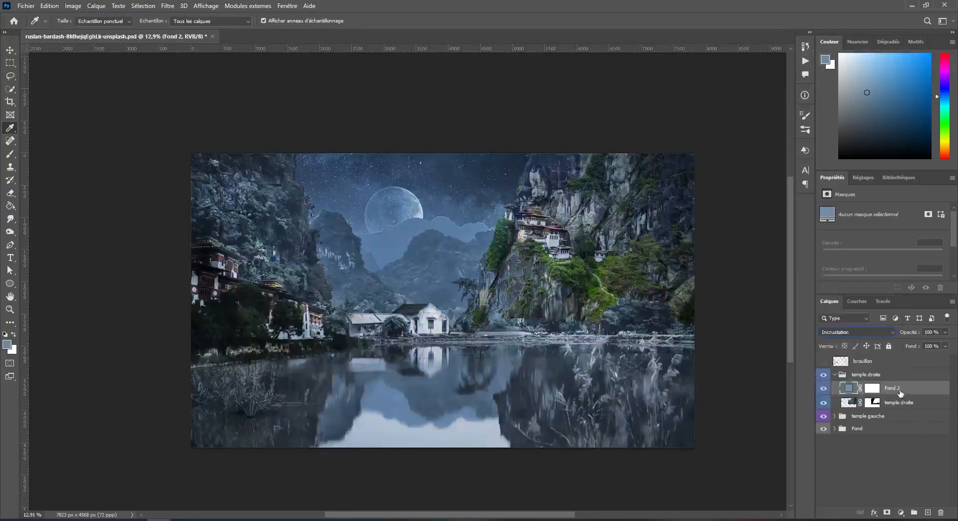
{"action": "right_click", "coordinate": [900, 394]}
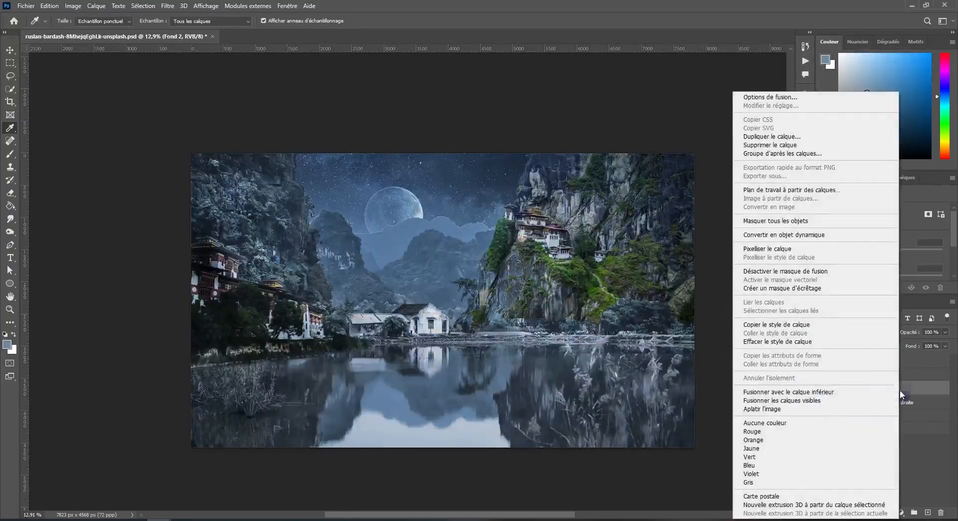
{"action": "left_click", "coordinate": [812, 289]}
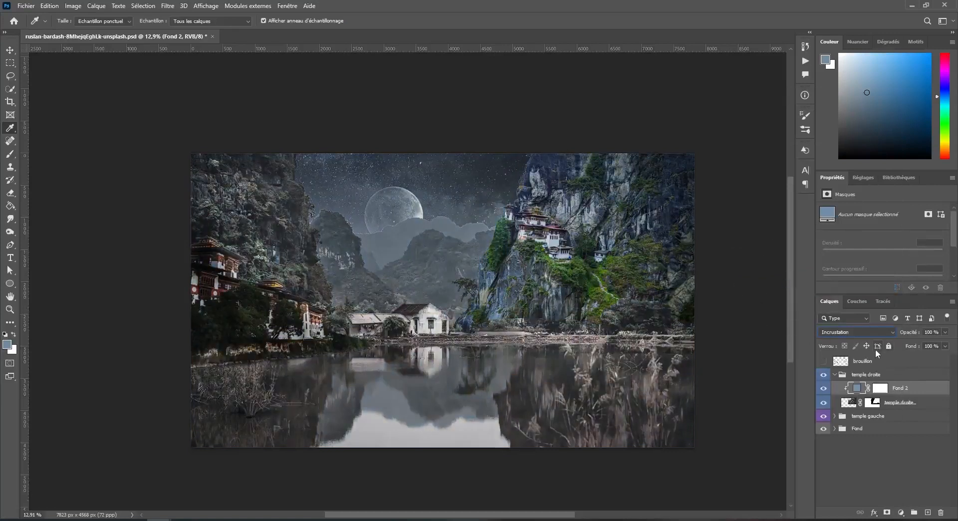
Add a new layer above the colour fill, name it "Ombre 1" and make it a clipping mask.
{"action": "left_click", "coordinate": [917, 388]}
{"action": "left_click", "coordinate": [927, 512]}
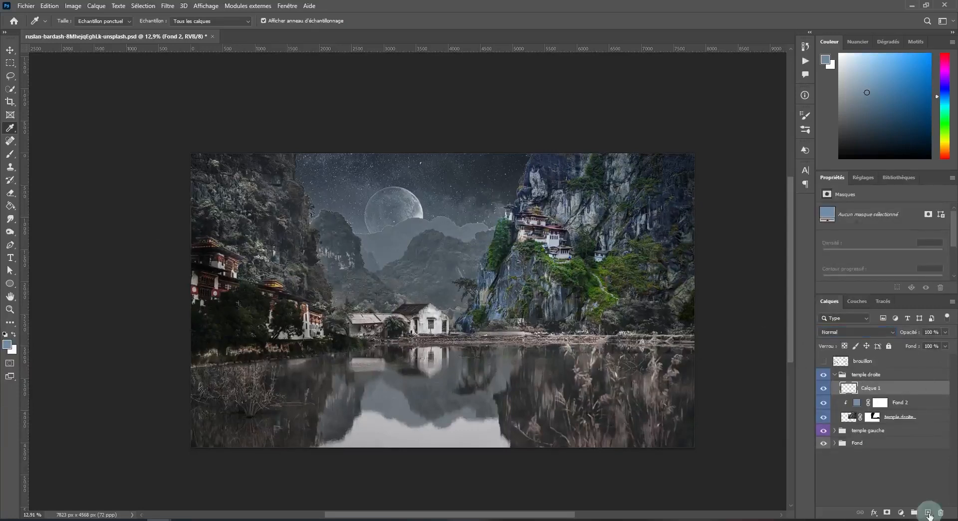
{"action": "double_click", "coordinate": [870, 388]}
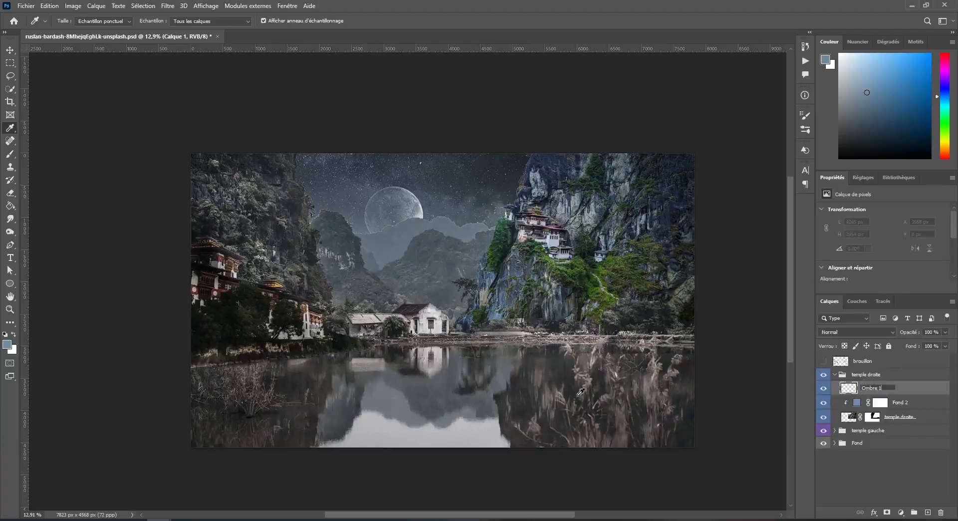
{"action": "type", "text": "Ombre 1"}
{"action": "key", "text": "Return"}
{"action": "right_click", "coordinate": [902, 388]}
{"action": "left_click", "coordinate": [819, 287]}
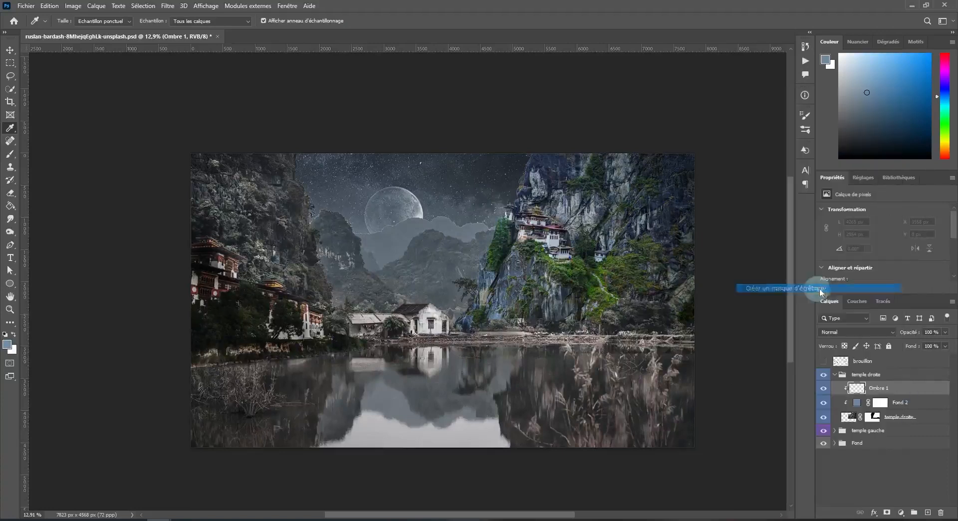
Set up the Brush tool with the default black foreground colour and a size of 2717 px.
{"action": "left_click", "coordinate": [10, 154]}
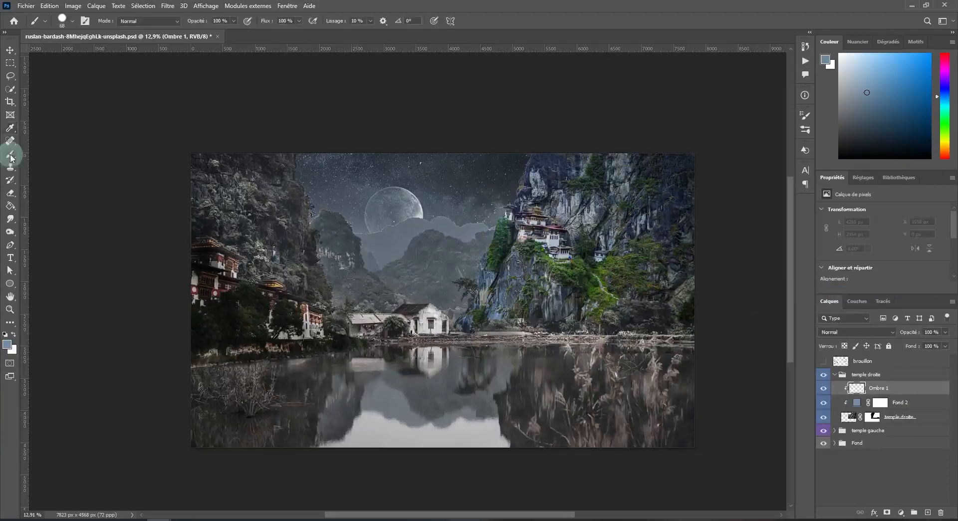
{"action": "left_click", "coordinate": [6, 335]}
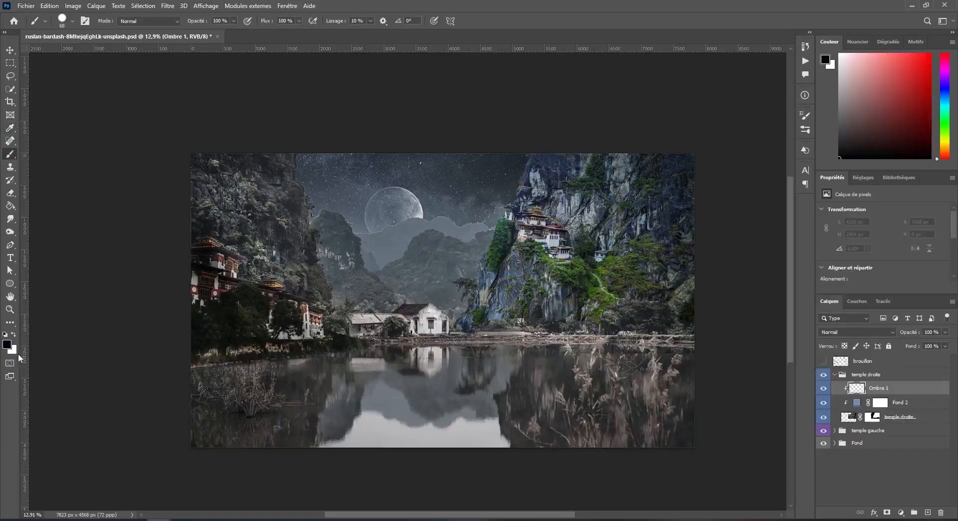
{"action": "right_click", "coordinate": [611, 237]}
{"action": "left_click", "coordinate": [721, 258]}
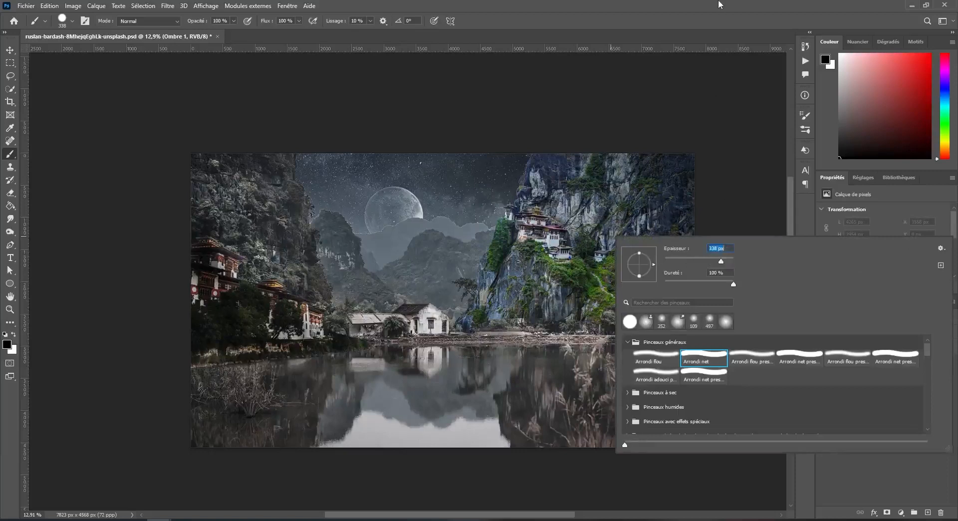
{"action": "left_click_drag", "start_coordinate": [721, 261], "coordinate": [725, 262]}
{"action": "left_click", "coordinate": [694, 3]}
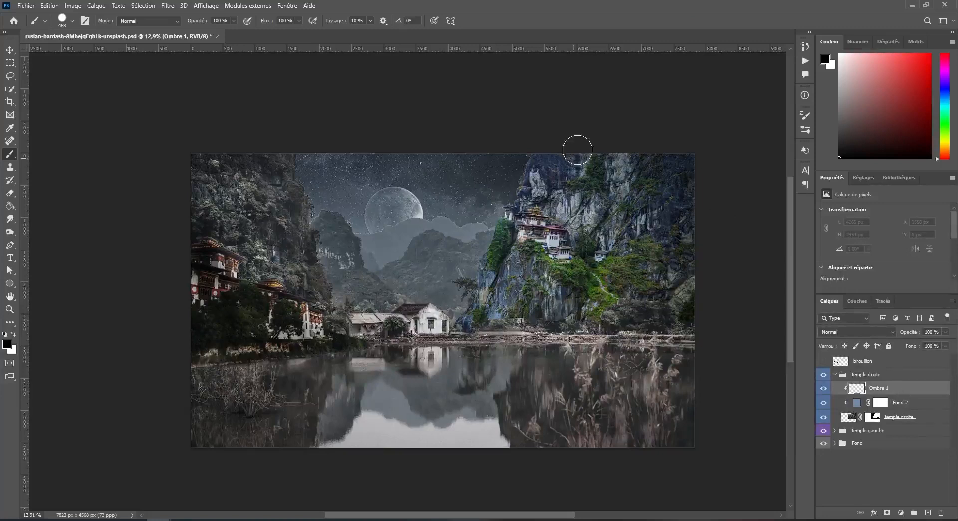
{"action": "right_click", "coordinate": [529, 294]}
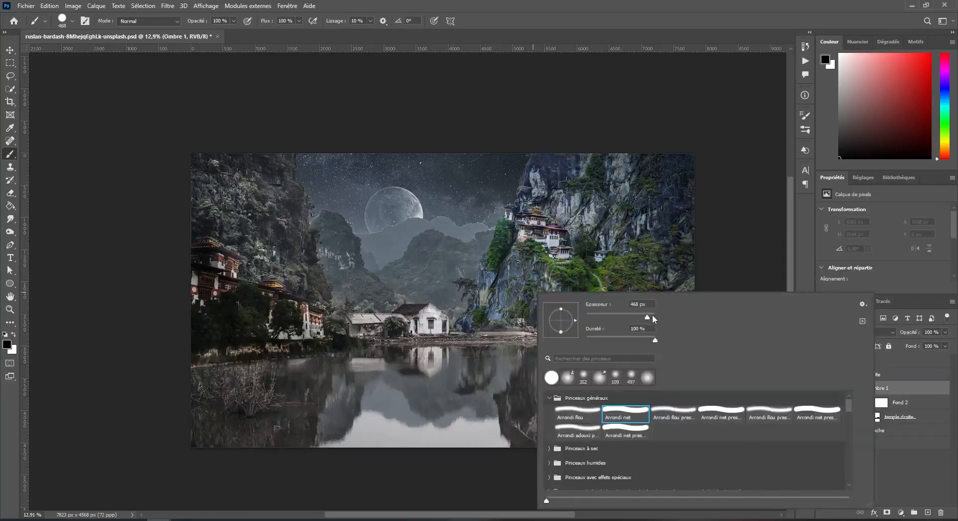
{"action": "left_click_drag", "start_coordinate": [648, 316], "coordinate": [652, 314]}
Reduce the brush hardness to its minimum, undoing the black test dabs made on the right-hand cliff.
{"action": "left_click", "coordinate": [575, 225]}
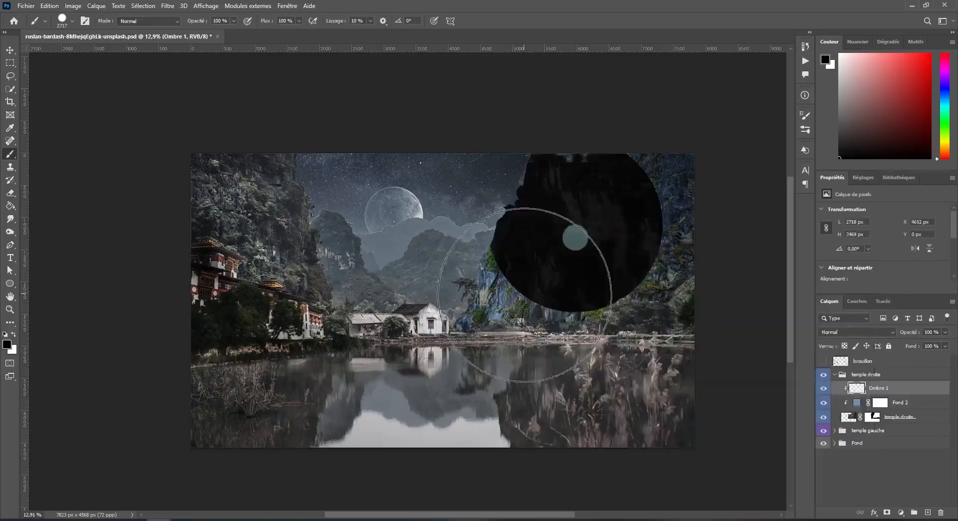
{"action": "key", "text": "ctrl+z"}
{"action": "right_click", "coordinate": [589, 264]}
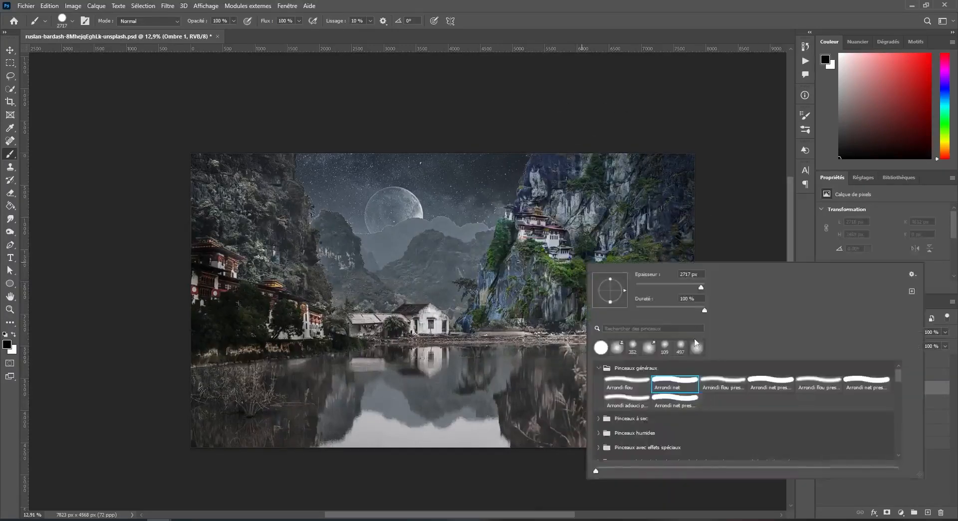
{"action": "left_click_drag", "start_coordinate": [675, 313], "coordinate": [589, 311]}
{"action": "left_click", "coordinate": [699, 5]}
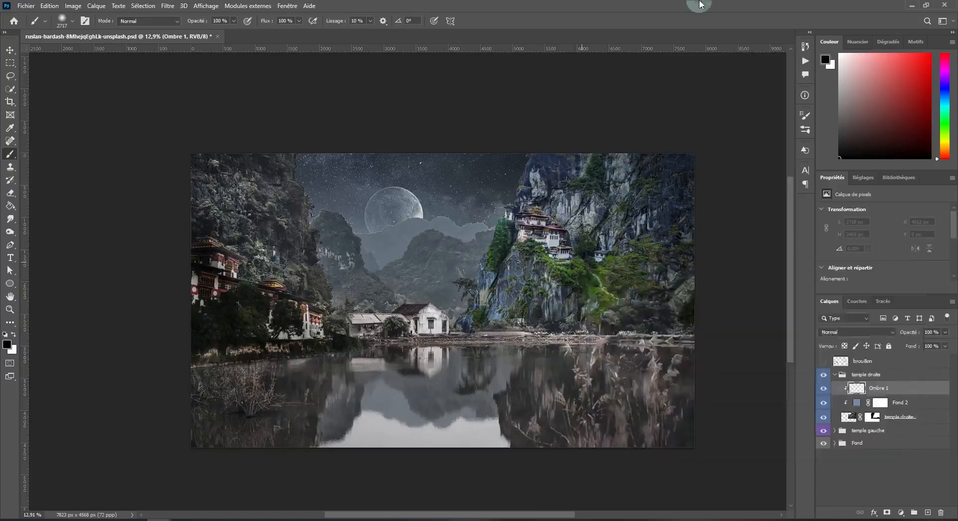
{"action": "left_click", "coordinate": [543, 292]}
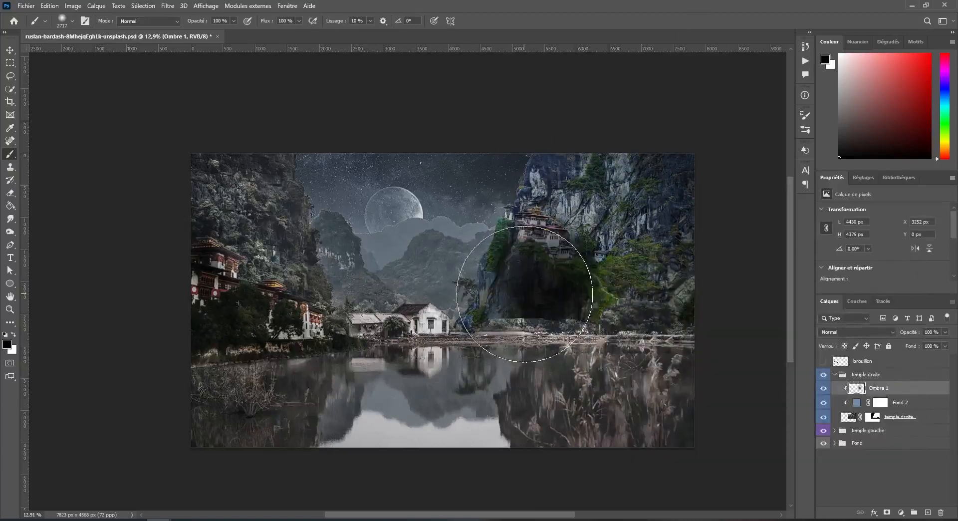
{"action": "key", "text": "ctrl+z"}
Set the opacity of the Ombre 1 layer to 33%.
{"action": "left_click", "coordinate": [946, 332]}
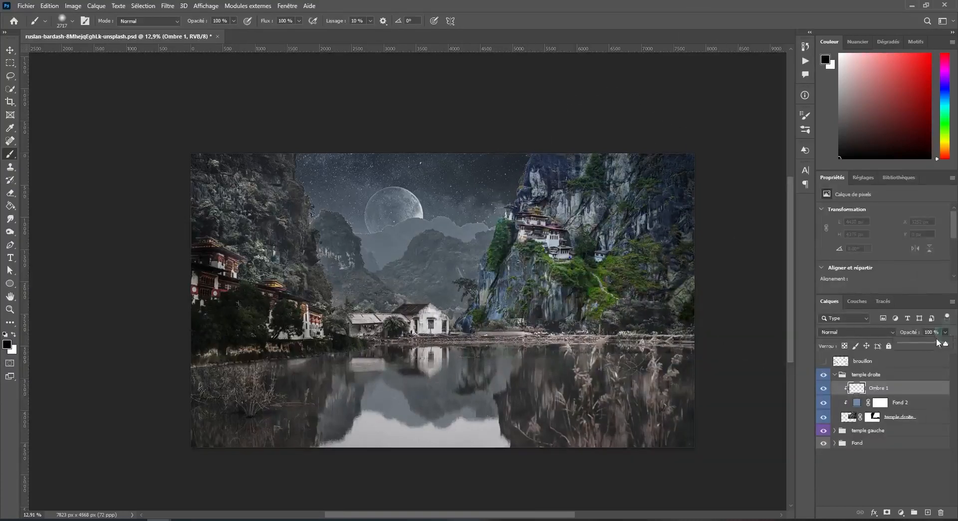
{"action": "left_click", "coordinate": [931, 332]}
{"action": "type", "text": "33"}
Paint soft black shading over the right-hand cliff and temple on the Ombre 1 layer.
{"action": "left_click", "coordinate": [588, 238]}
{"action": "left_click", "coordinate": [528, 275]}
{"action": "left_click", "coordinate": [493, 314]}
{"action": "left_click", "coordinate": [602, 307]}
{"action": "left_click", "coordinate": [560, 181]}
{"action": "left_click", "coordinate": [684, 229]}
{"action": "left_click", "coordinate": [594, 225]}
{"action": "left_click", "coordinate": [716, 356]}
{"action": "left_click", "coordinate": [513, 306]}
{"action": "left_click", "coordinate": [494, 259]}
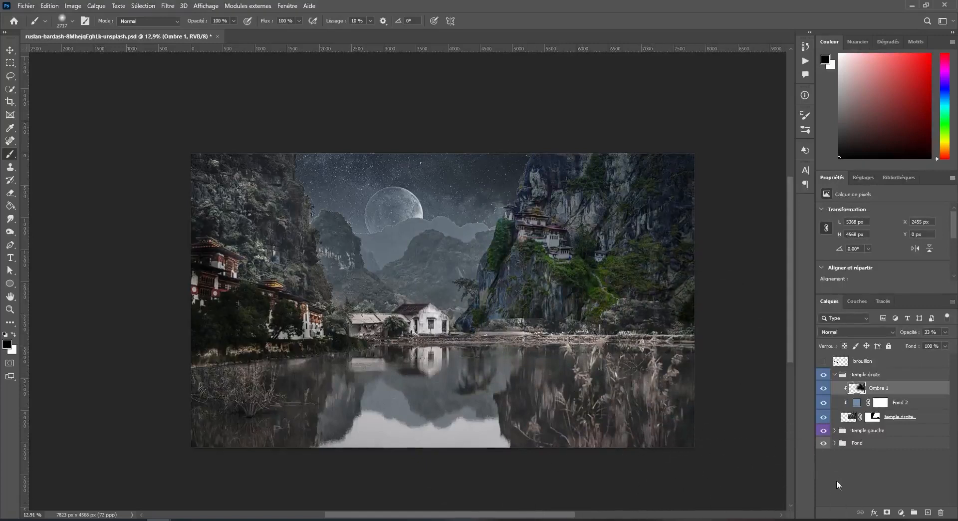
{"action": "left_click", "coordinate": [671, 162]}
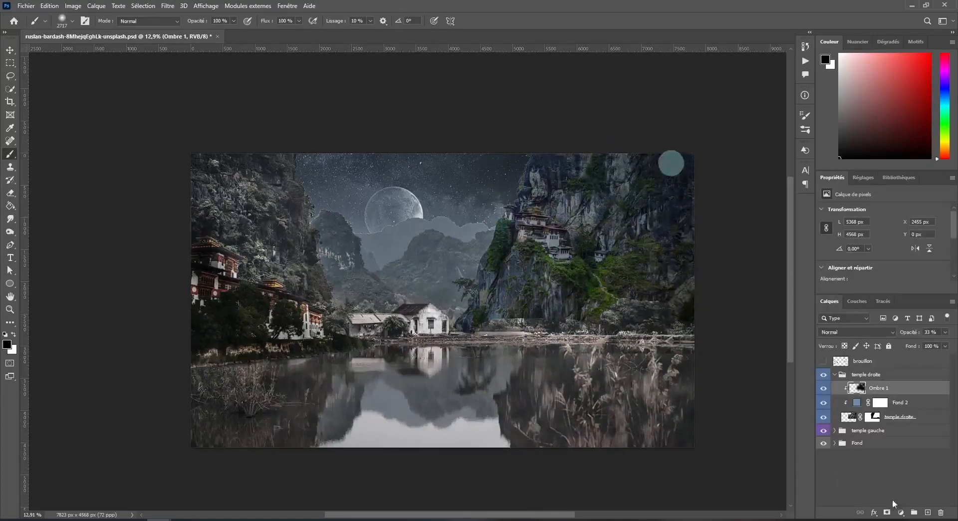
Add a new layer above Ombre 1, name it "Ombre 2" and make it a clipping mask.
{"action": "left_click", "coordinate": [930, 511]}
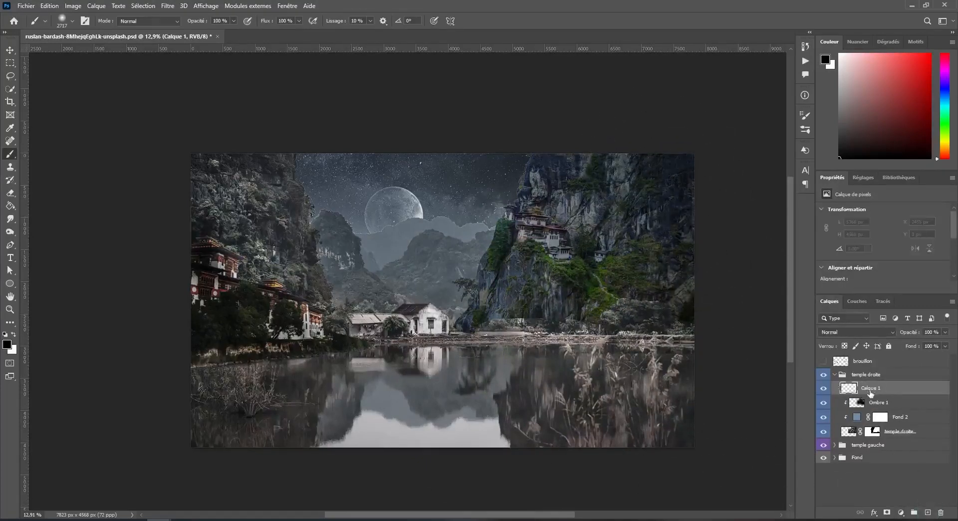
{"action": "key", "text": "r"}
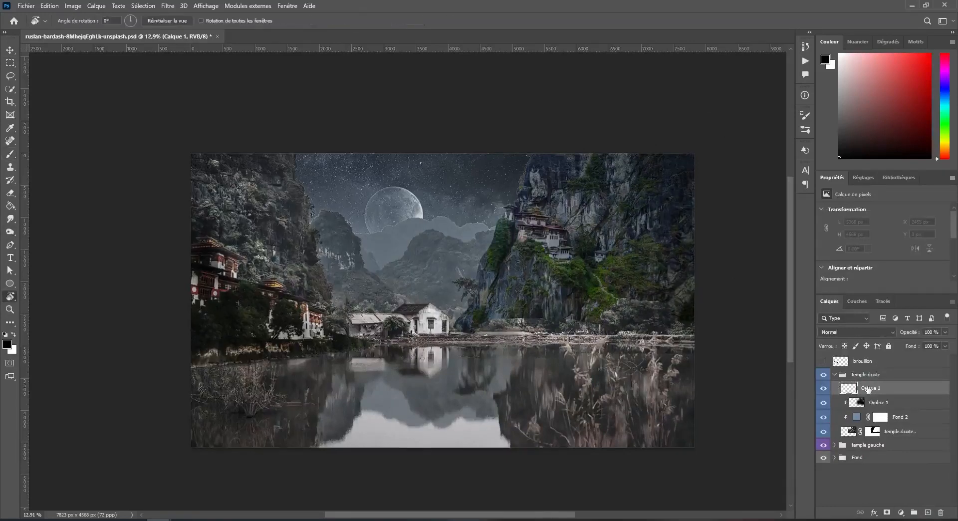
{"action": "double_click", "coordinate": [869, 388]}
{"action": "key", "text": "Return"}
{"action": "right_click", "coordinate": [897, 397]}
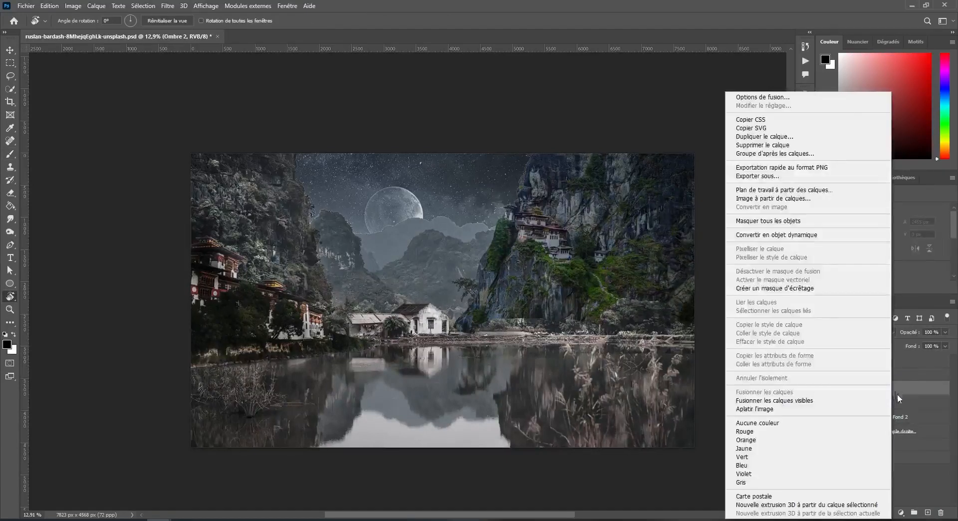
{"action": "left_click", "coordinate": [795, 289]}
Set the opacity of the Ombre 2 layer to 32%.
{"action": "scroll", "coordinate": [635, 208], "scroll_direction": "up", "scroll_amount": 2}
{"action": "scroll", "coordinate": [609, 240], "scroll_direction": "up", "scroll_amount": 8}
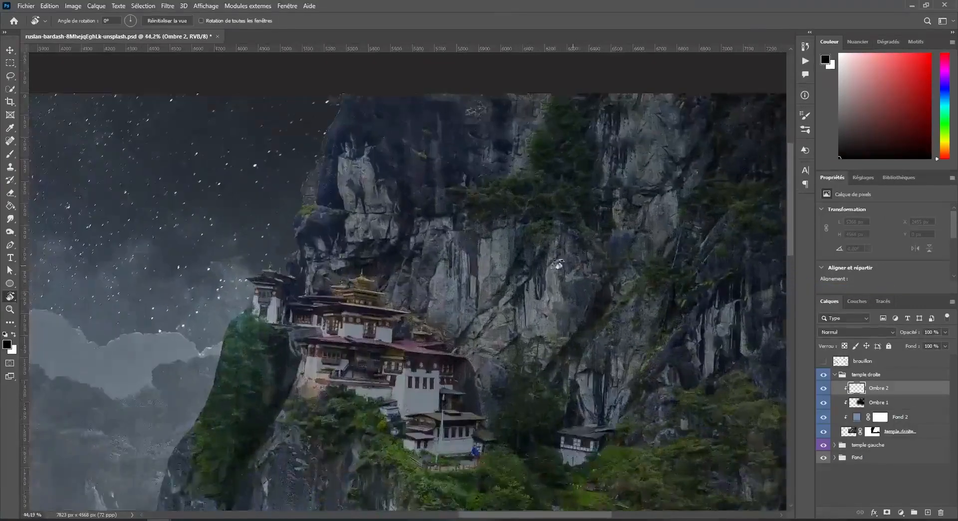
{"action": "left_click_drag", "start_coordinate": [938, 331], "coordinate": [870, 332]}
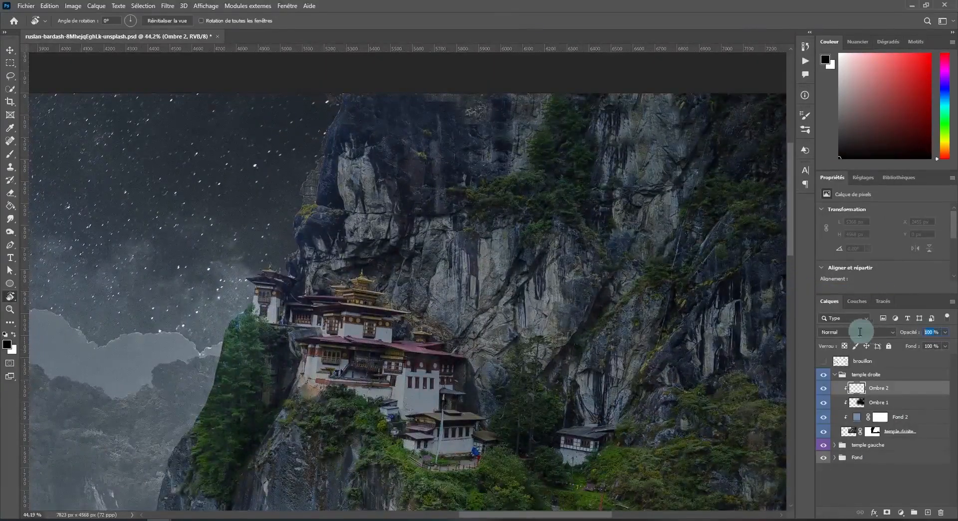
{"action": "type", "text": "32"}
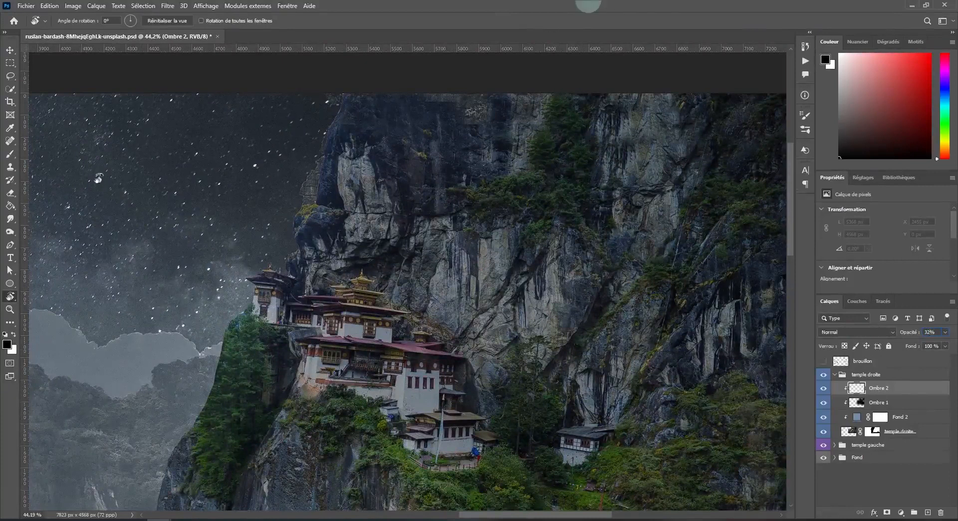
Return to the Brush tool and reduce the soft brush's size to 439 px.
{"action": "left_click", "coordinate": [15, 154]}
{"action": "scroll", "coordinate": [327, 198], "scroll_direction": "down", "scroll_amount": 1}
{"action": "right_click", "coordinate": [395, 258]}
{"action": "left_click", "coordinate": [469, 280]}
{"action": "left_click_drag", "start_coordinate": [469, 278], "coordinate": [510, 282]}
{"action": "left_click", "coordinate": [560, 2]}
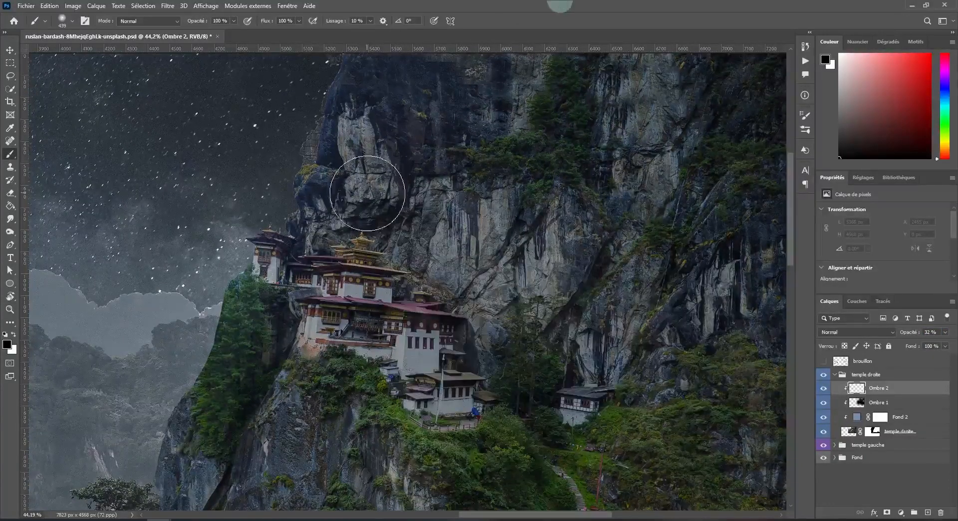
Paint black shadows over the rock face above, behind and beside the right-hand temple on the Ombre 2 layer.
{"action": "mouse_move", "coordinate": [380, 124]}
{"action": "left_mouse_down"}
{"action": "mouse_move", "coordinate": [513, 252]}
{"action": "mouse_move", "coordinate": [364, 195]}
{"action": "mouse_move", "coordinate": [319, 198]}
{"action": "mouse_move", "coordinate": [328, 200]}
{"action": "mouse_move", "coordinate": [331, 159]}
{"action": "mouse_move", "coordinate": [354, 167]}
{"action": "mouse_move", "coordinate": [473, 288]}
{"action": "mouse_move", "coordinate": [486, 288]}
{"action": "mouse_move", "coordinate": [471, 279]}
{"action": "mouse_move", "coordinate": [562, 424]}
{"action": "mouse_move", "coordinate": [489, 279]}
{"action": "mouse_move", "coordinate": [552, 327]}
{"action": "mouse_move", "coordinate": [575, 311]}
{"action": "mouse_move", "coordinate": [410, 103]}
{"action": "mouse_move", "coordinate": [628, 225]}
{"action": "mouse_move", "coordinate": [398, 65]}
{"action": "mouse_move", "coordinate": [792, 145]}
{"action": "left_mouse_up"}
{"action": "scroll", "coordinate": [589, 134], "scroll_direction": "down", "scroll_amount": 5}
{"action": "mouse_move", "coordinate": [504, 129]}
{"action": "left_mouse_down"}
{"action": "mouse_move", "coordinate": [699, 127]}
{"action": "mouse_move", "coordinate": [554, 131]}
{"action": "mouse_move", "coordinate": [669, 257]}
{"action": "mouse_move", "coordinate": [558, 154]}
{"action": "mouse_move", "coordinate": [582, 229]}
{"action": "left_mouse_up"}
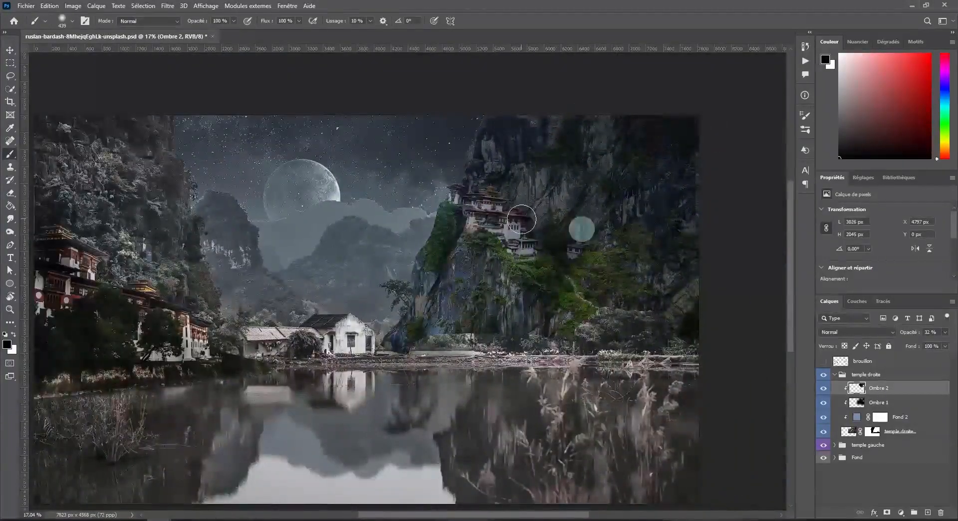
{"action": "mouse_move", "coordinate": [543, 184]}
{"action": "left_mouse_down"}
{"action": "mouse_move", "coordinate": [560, 214]}
{"action": "mouse_move", "coordinate": [599, 235]}
{"action": "mouse_move", "coordinate": [667, 177]}
{"action": "mouse_move", "coordinate": [607, 233]}
{"action": "mouse_move", "coordinate": [609, 282]}
{"action": "mouse_move", "coordinate": [644, 269]}
{"action": "mouse_move", "coordinate": [694, 273]}
{"action": "mouse_move", "coordinate": [659, 130]}
{"action": "mouse_move", "coordinate": [555, 115]}
{"action": "mouse_move", "coordinate": [695, 311]}
{"action": "mouse_move", "coordinate": [679, 299]}
{"action": "left_mouse_up"}
{"action": "scroll", "coordinate": [401, 210], "scroll_direction": "up", "scroll_amount": 1}
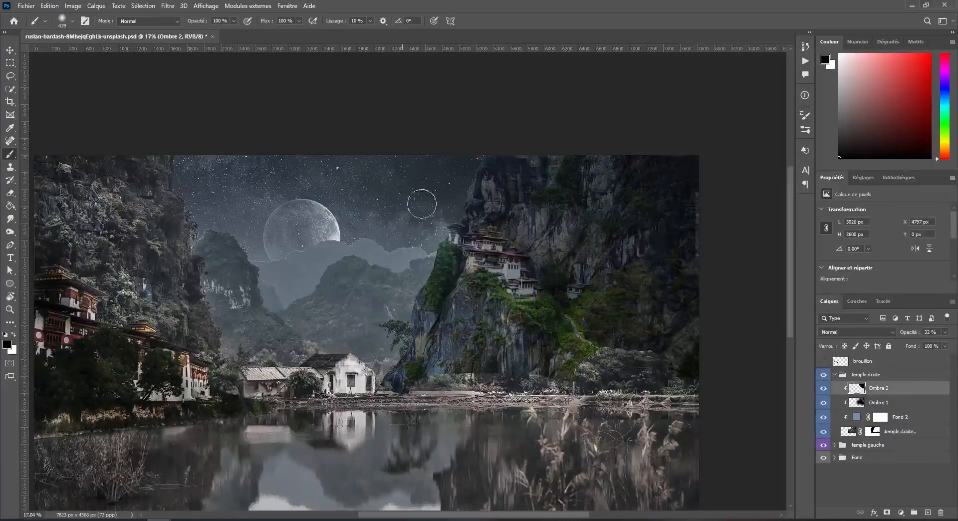
{"action": "mouse_move", "coordinate": [472, 204]}
{"action": "left_mouse_down"}
{"action": "mouse_move", "coordinate": [484, 169]}
{"action": "mouse_move", "coordinate": [566, 182]}
{"action": "mouse_move", "coordinate": [611, 206]}
{"action": "mouse_move", "coordinate": [566, 209]}
{"action": "left_mouse_up"}
Add a new layer above Ombre 2 in the temple droite group and name it "Lumiere".
{"action": "left_click", "coordinate": [928, 512]}
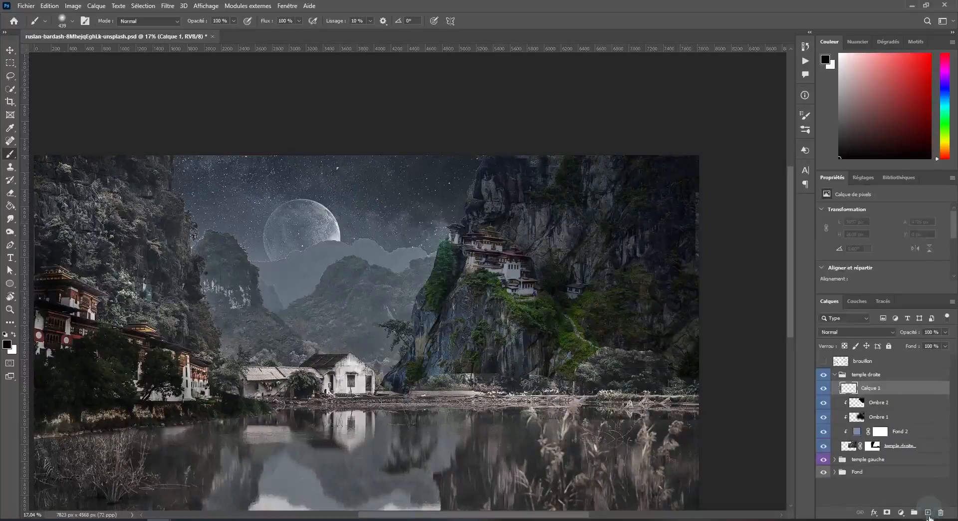
{"action": "double_click", "coordinate": [868, 387]}
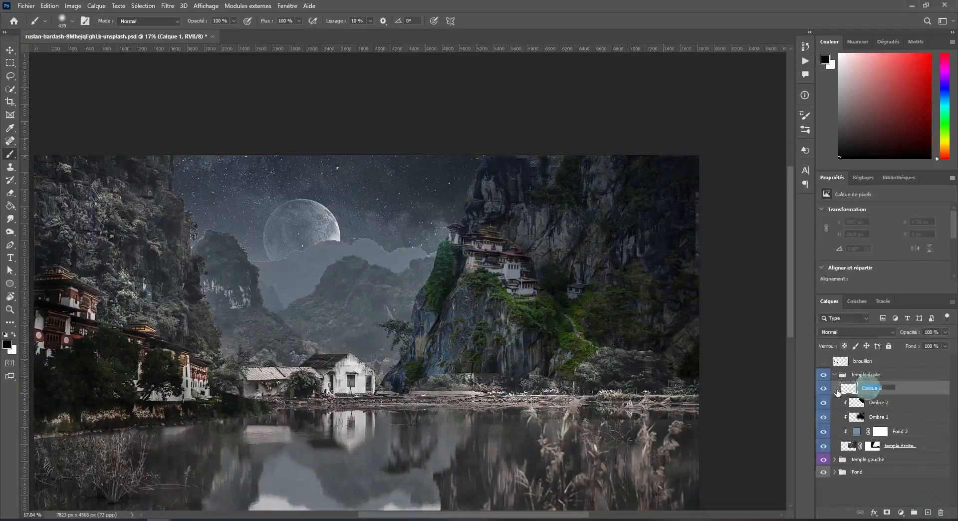
{"action": "type", "text": "Lumiere"}
{"action": "key", "text": "Return"}
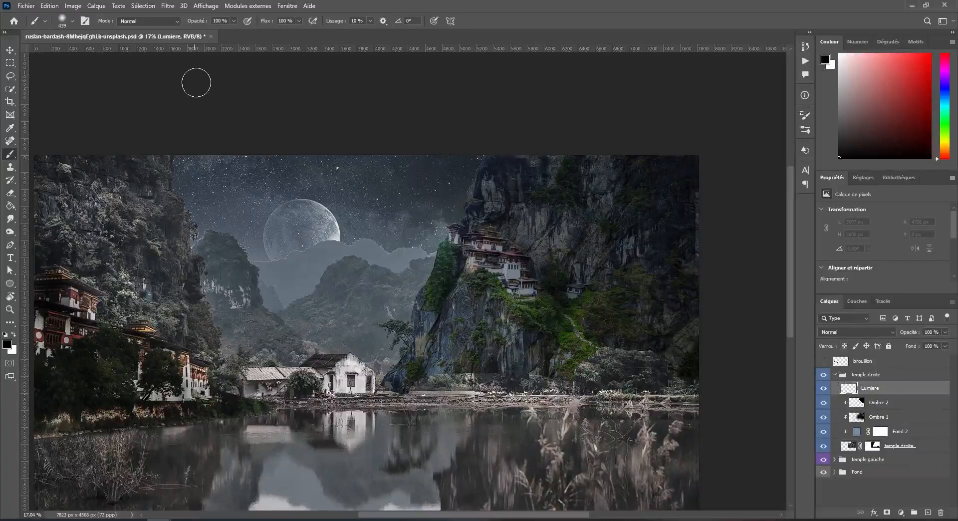
Fill the Lumiere layer with 50% gray and set its blend mode to Incrustation (Overlay).
{"action": "key", "text": "shift+F5"}
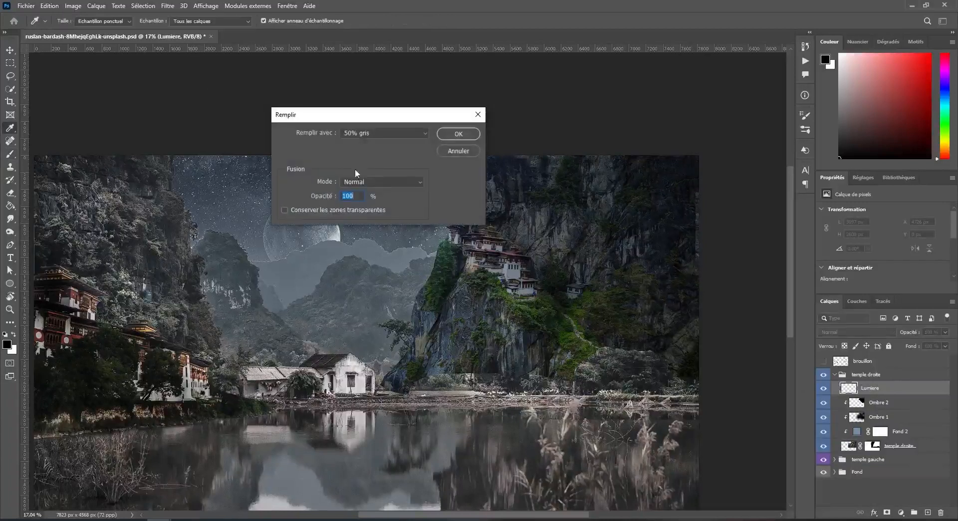
{"action": "left_click", "coordinate": [458, 135]}
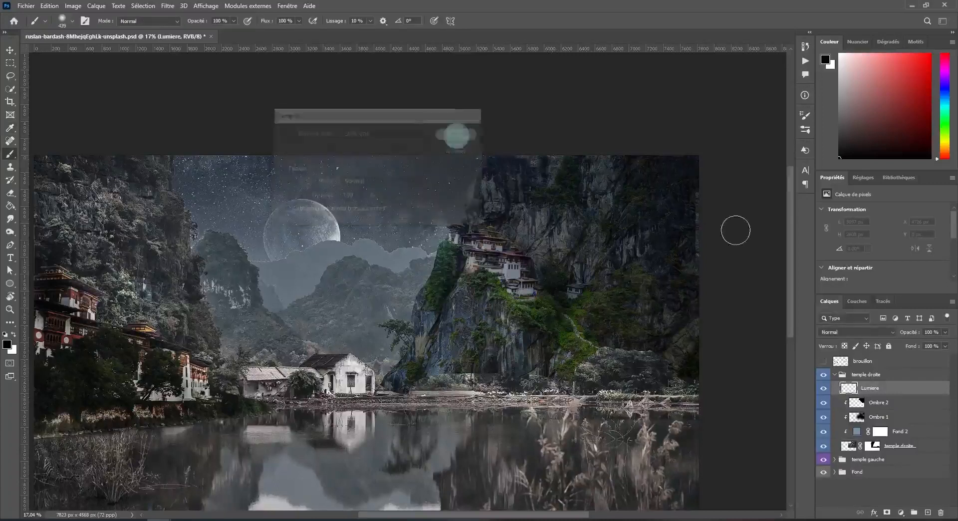
{"action": "left_click", "coordinate": [851, 332]}
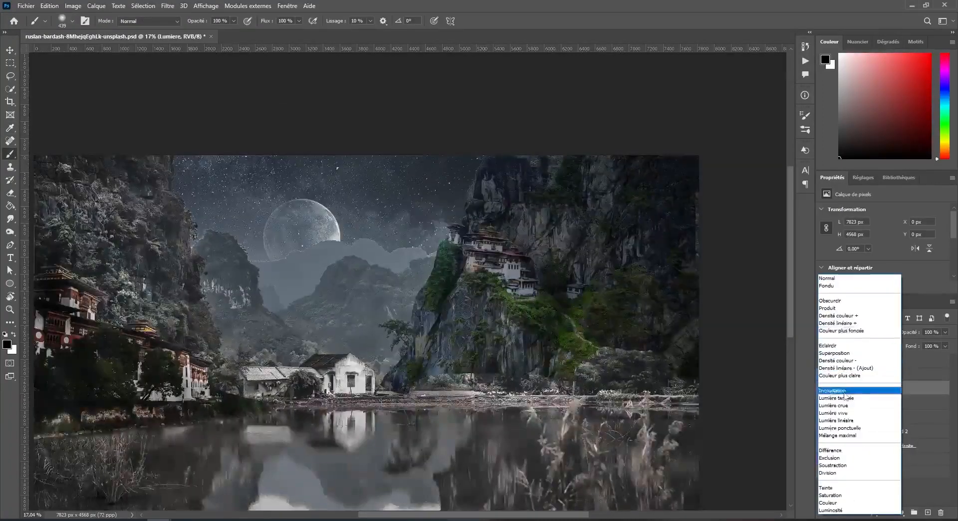
{"action": "left_click", "coordinate": [833, 390]}
Use the Dodge tool at 50% midtone exposure to lighten the moon-facing edge of the right-hand cliff and its trees.
{"action": "mouse_move", "coordinate": [10, 232]}
{"action": "left_mouse_down"}
{"action": "mouse_move", "coordinate": [70, 245]}
{"action": "mouse_move", "coordinate": [66, 232]}
{"action": "left_mouse_up"}
{"action": "scroll", "coordinate": [463, 240], "scroll_direction": "up", "scroll_amount": 5}
{"action": "right_click", "coordinate": [469, 227]}
{"action": "left_click", "coordinate": [577, 250]}
{"action": "left_click", "coordinate": [507, 81]}
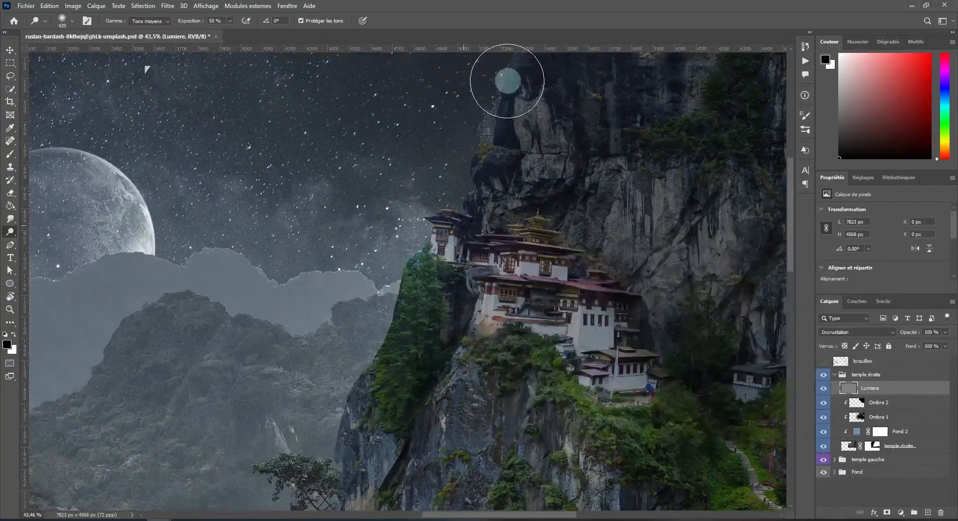
{"action": "mouse_move", "coordinate": [474, 160]}
{"action": "left_mouse_down"}
{"action": "mouse_move", "coordinate": [408, 224]}
{"action": "mouse_move", "coordinate": [418, 252]}
{"action": "mouse_move", "coordinate": [481, 254]}
{"action": "mouse_move", "coordinate": [450, 309]}
{"action": "mouse_move", "coordinate": [389, 336]}
{"action": "mouse_move", "coordinate": [360, 417]}
{"action": "left_mouse_up"}
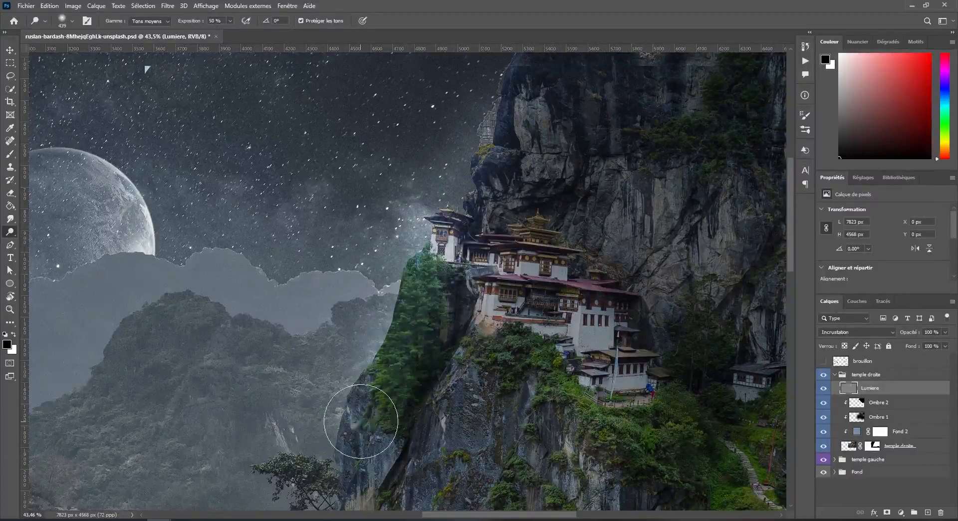
Make the Lumiere layer a clipping mask on the right-hand temple layers.
{"action": "scroll", "coordinate": [345, 424], "scroll_direction": "down", "scroll_amount": 2}
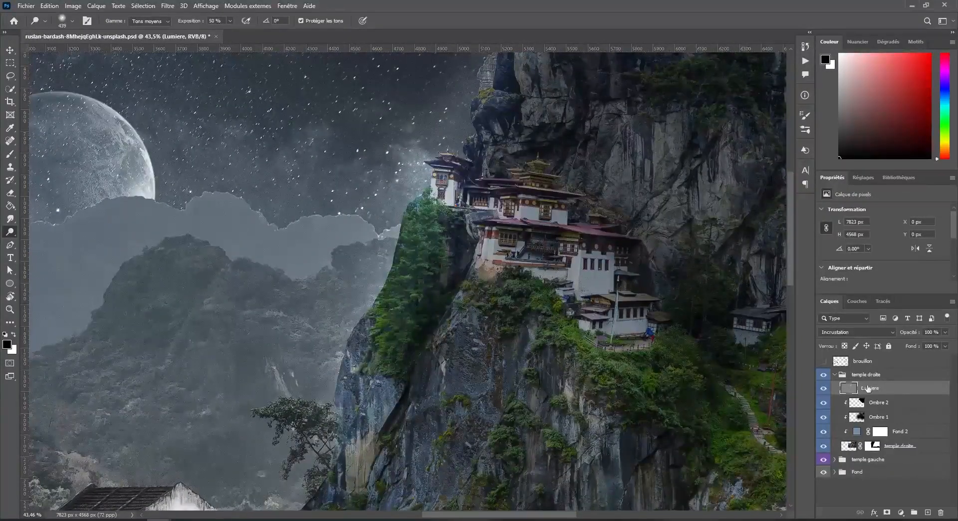
{"action": "right_click", "coordinate": [871, 389]}
{"action": "left_click", "coordinate": [799, 288]}
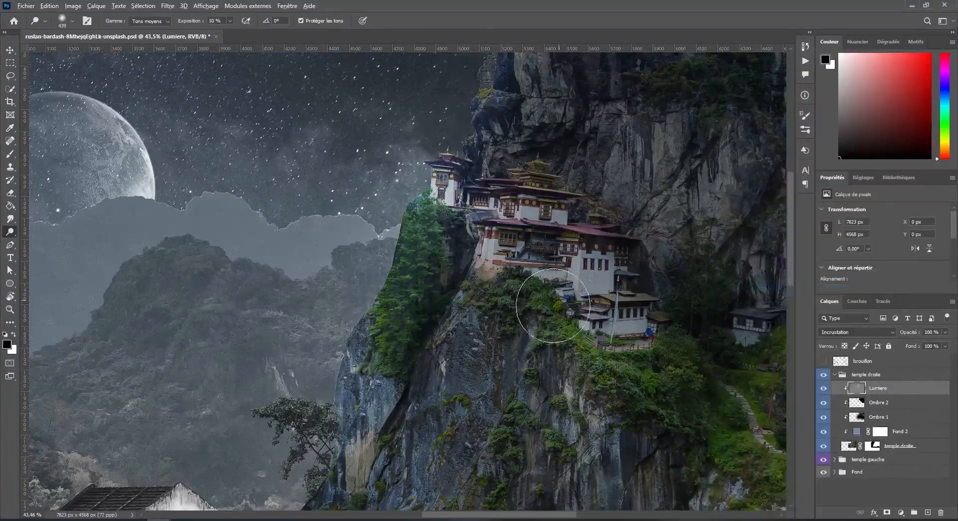
Dodge the rock face below the temple and the temple buildings, undoing the last strokes over the buildings.
{"action": "scroll", "coordinate": [529, 309], "scroll_direction": "down", "scroll_amount": 3}
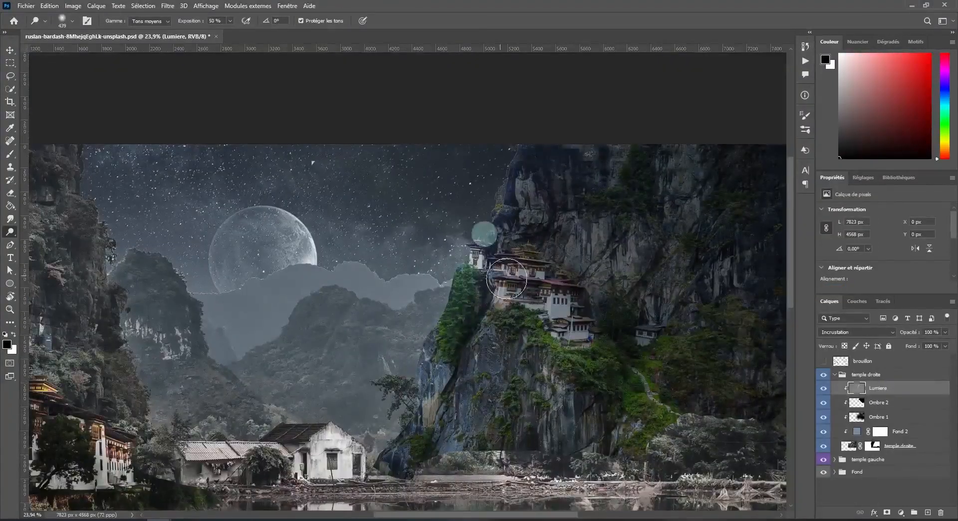
{"action": "mouse_move", "coordinate": [462, 345]}
{"action": "left_mouse_down"}
{"action": "mouse_move", "coordinate": [495, 331]}
{"action": "mouse_move", "coordinate": [480, 352]}
{"action": "mouse_move", "coordinate": [485, 306]}
{"action": "mouse_move", "coordinate": [484, 361]}
{"action": "mouse_move", "coordinate": [459, 425]}
{"action": "left_mouse_up"}
{"action": "left_click_drag", "start_coordinate": [512, 276], "coordinate": [517, 270]}
{"action": "key", "text": "ctrl+z"}
{"action": "key", "text": "ctrl+z"}
{"action": "key", "text": "ctrl+z"}
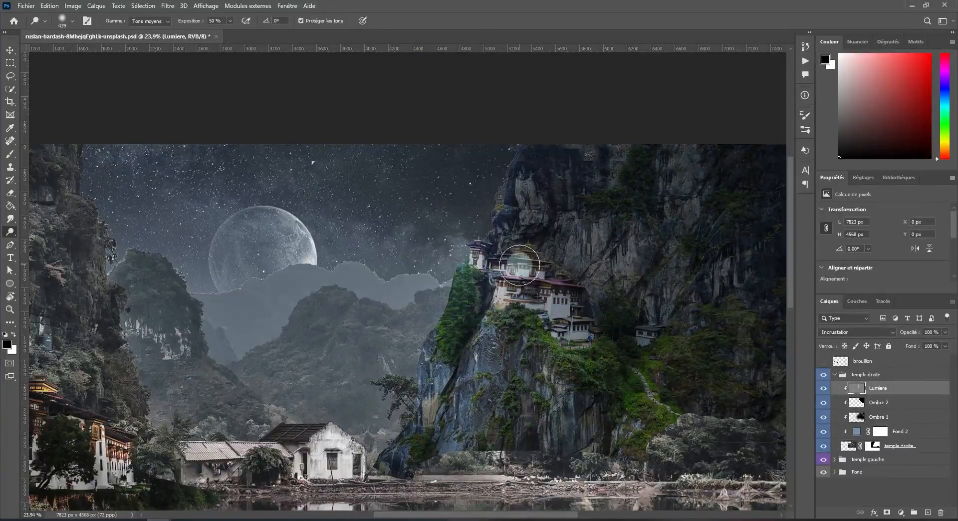
{"action": "scroll", "coordinate": [485, 220], "scroll_direction": "up", "scroll_amount": 1}
{"action": "scroll", "coordinate": [399, 406], "scroll_direction": "down", "scroll_amount": 3}
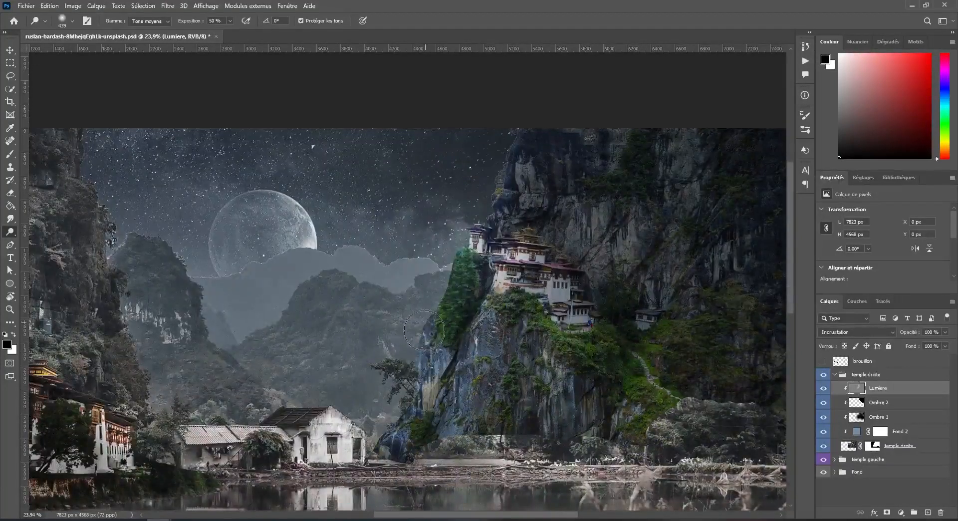
Add a Brightness/Contrast adjustment layer above Lumiere and make it a clipping mask.
{"action": "left_click_drag", "start_coordinate": [595, 241], "coordinate": [479, 228]}
{"action": "scroll", "coordinate": [473, 242], "scroll_direction": "down", "scroll_amount": 2}
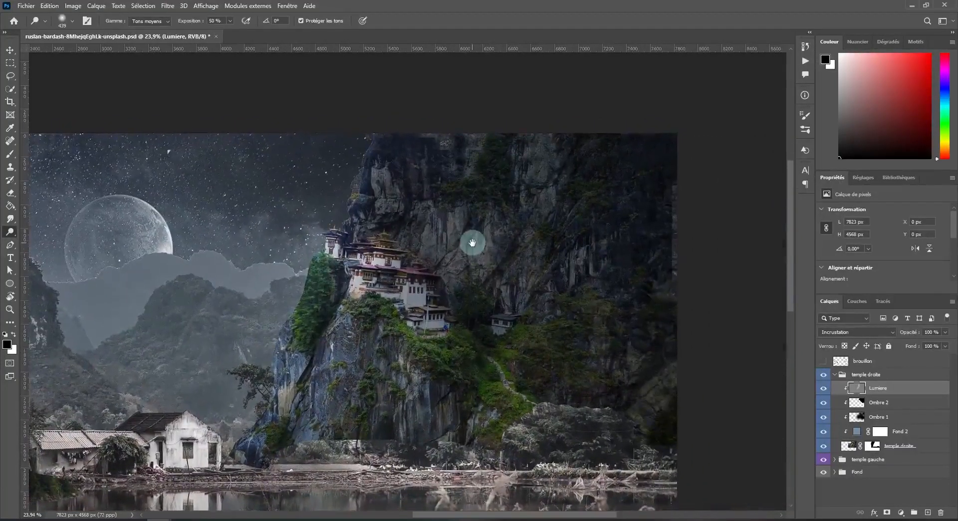
{"action": "scroll", "coordinate": [349, 222], "scroll_direction": "down", "scroll_amount": 2}
{"action": "left_click_drag", "start_coordinate": [423, 316], "coordinate": [489, 316]}
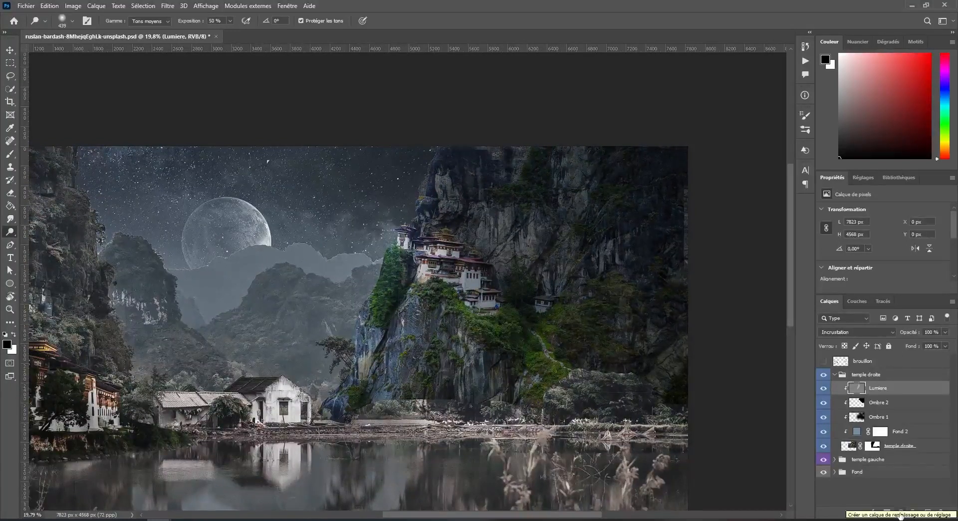
{"action": "left_click", "coordinate": [901, 516]}
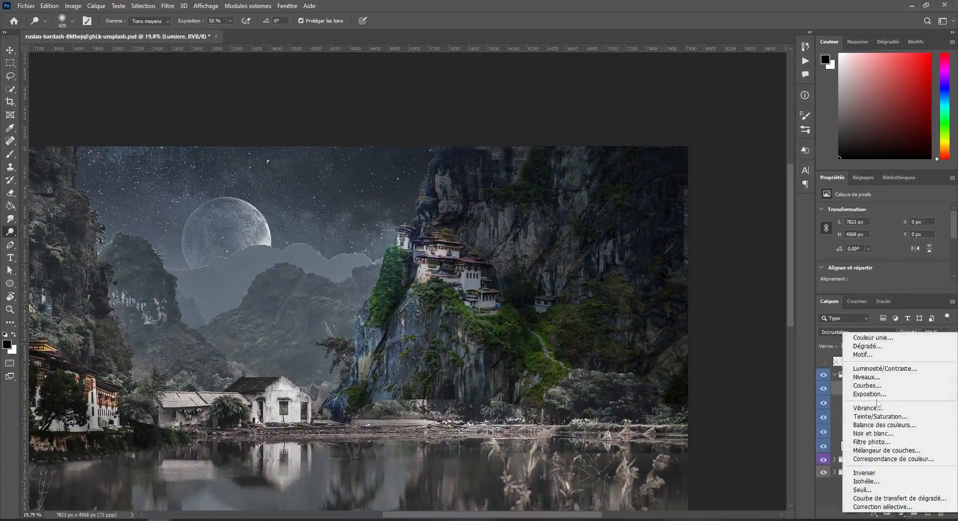
{"action": "left_click", "coordinate": [878, 368]}
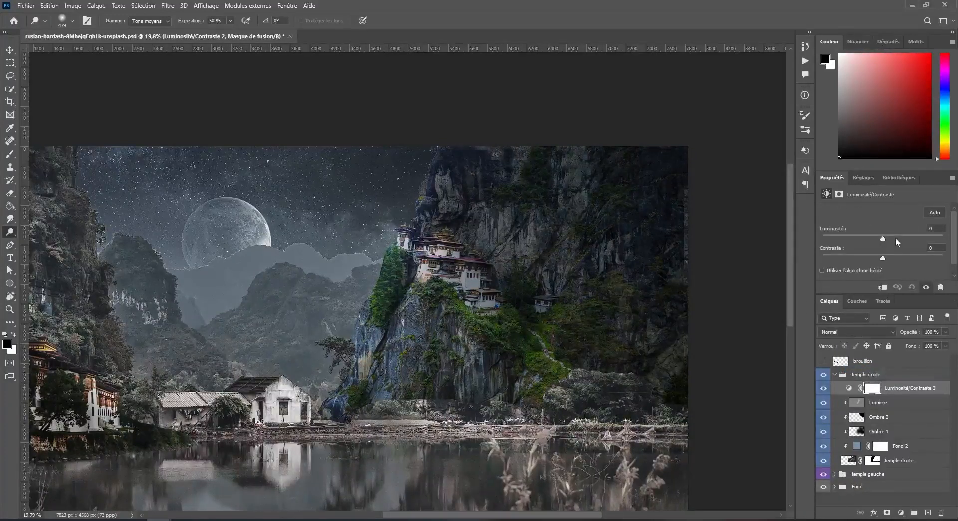
{"action": "mouse_move", "coordinate": [882, 240]}
{"action": "left_mouse_down"}
{"action": "mouse_move", "coordinate": [893, 241]}
{"action": "mouse_move", "coordinate": [883, 241]}
{"action": "left_mouse_up"}
{"action": "right_click", "coordinate": [908, 388]}
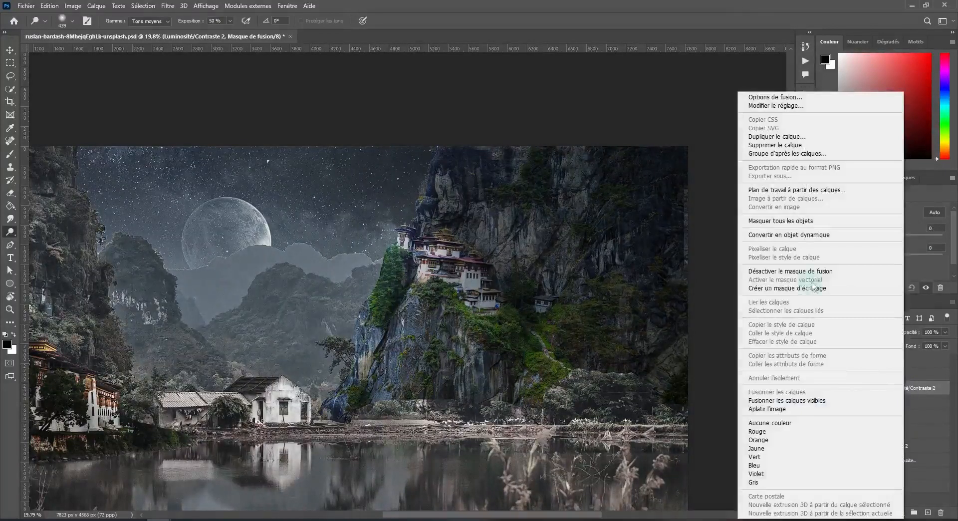
{"action": "left_click", "coordinate": [811, 288]}
Set the adjustment's brightness to 10 and contrast to -20, and compare the result with the layer's visibility.
{"action": "left_click", "coordinate": [859, 229]}
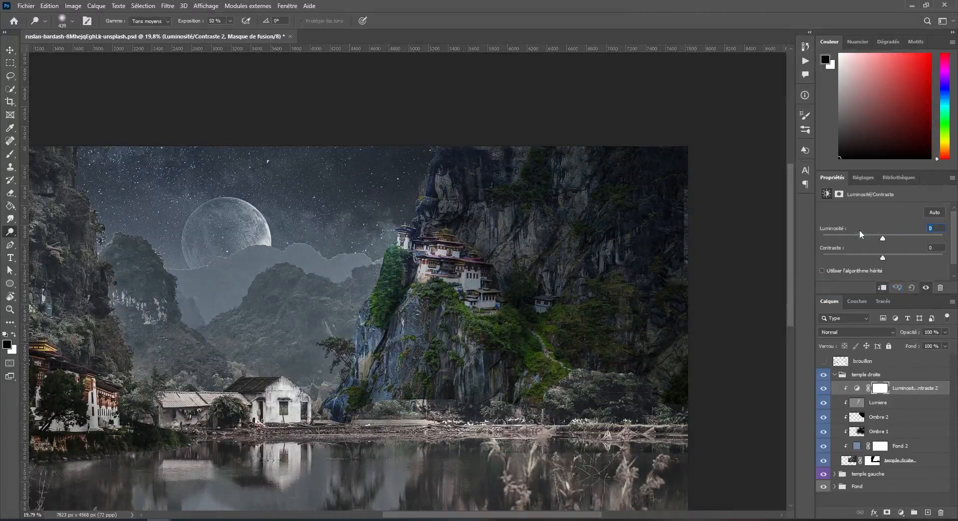
{"action": "type", "text": "10"}
{"action": "left_click", "coordinate": [849, 250]}
{"action": "type", "text": "-2"}
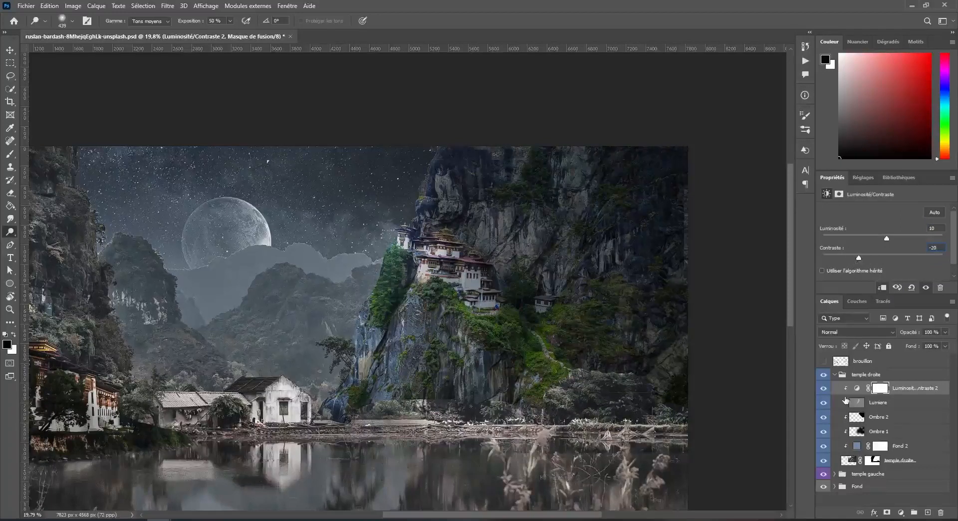
{"action": "key", "text": "Return"}
{"action": "left_click", "coordinate": [824, 393]}
Add a Vibrance adjustment layer on top of the temple droite group with vibrance -50 and saturation +20.
{"action": "left_click", "coordinate": [900, 512]}
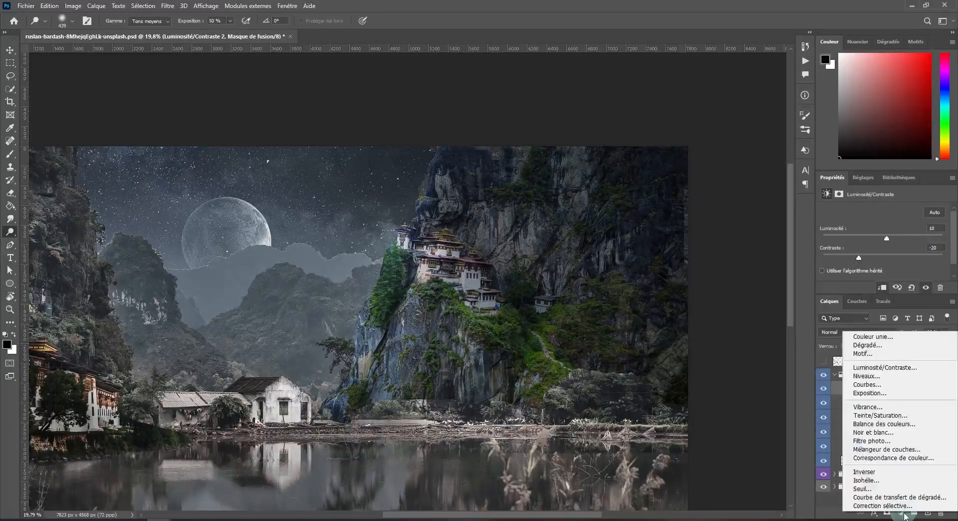
{"action": "left_click", "coordinate": [908, 408]}
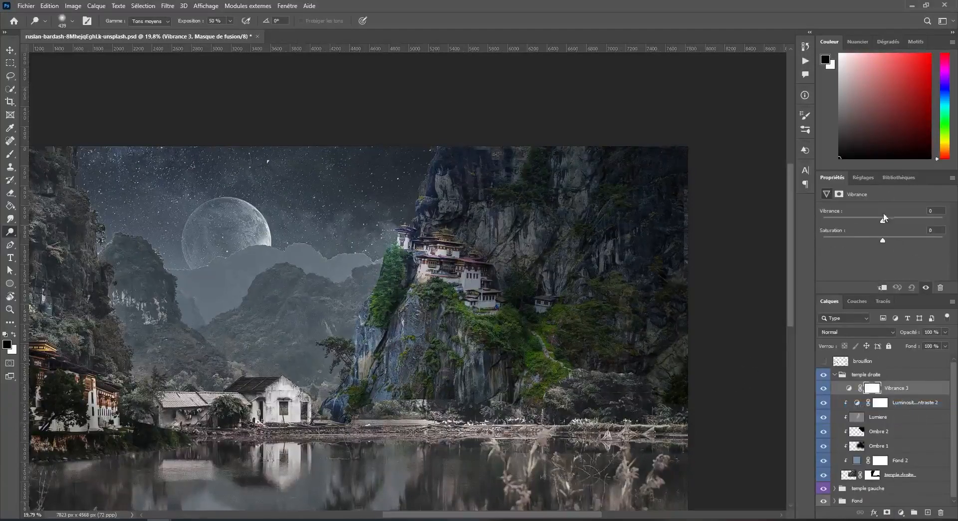
{"action": "left_click_drag", "start_coordinate": [883, 223], "coordinate": [853, 222]}
{"action": "scroll", "coordinate": [610, 220], "scroll_direction": "down", "scroll_amount": 2}
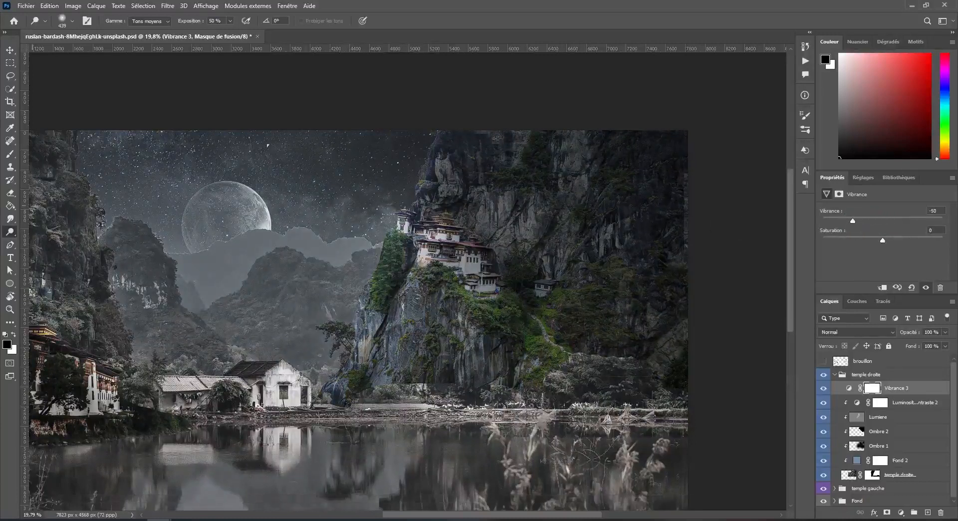
{"action": "scroll", "coordinate": [176, 359], "scroll_direction": "down", "scroll_amount": 3}
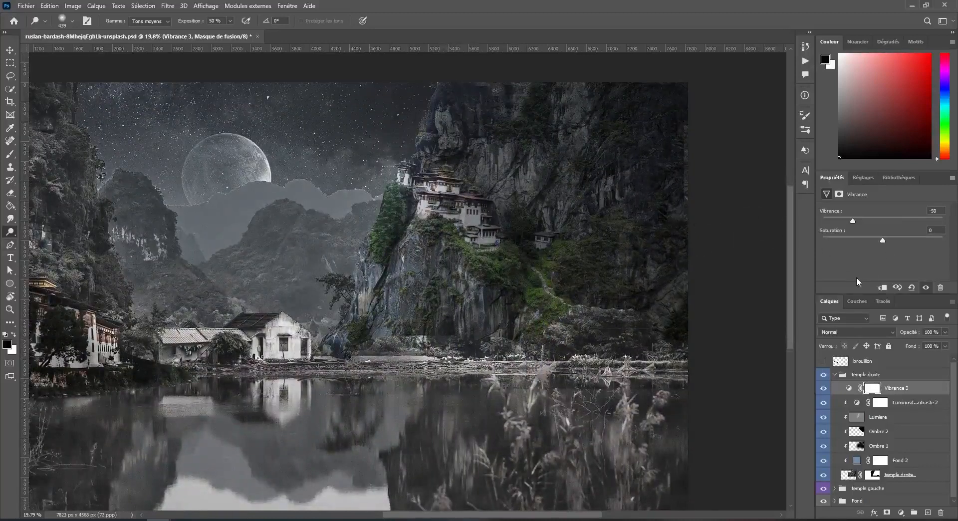
{"action": "left_click_drag", "start_coordinate": [883, 242], "coordinate": [885, 243]}
{"action": "left_click_drag", "start_coordinate": [894, 242], "coordinate": [896, 240]}
Lower the opacity of the Lumiere layer to 82%.
{"action": "scroll", "coordinate": [349, 380], "scroll_direction": "down", "scroll_amount": 3}
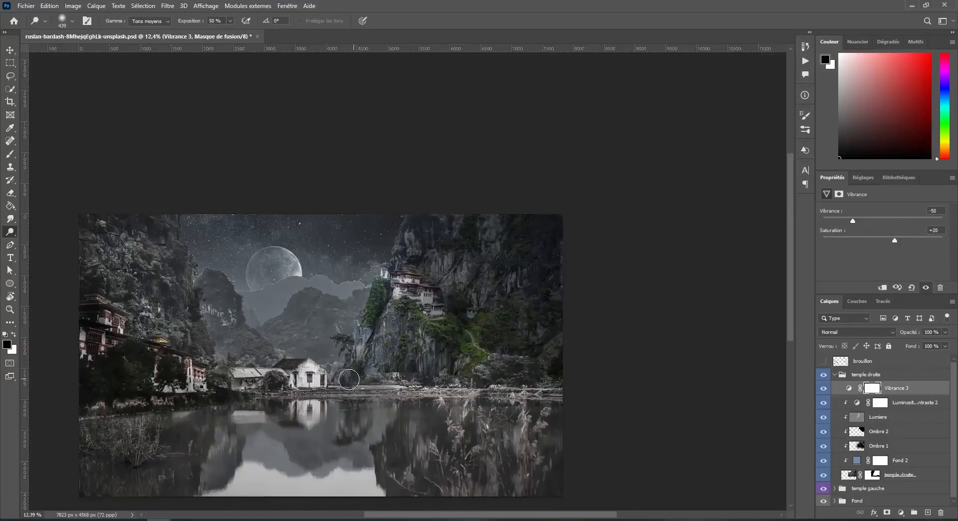
{"action": "left_click_drag", "start_coordinate": [322, 434], "coordinate": [435, 399]}
{"action": "scroll", "coordinate": [506, 256], "scroll_direction": "up", "scroll_amount": 3}
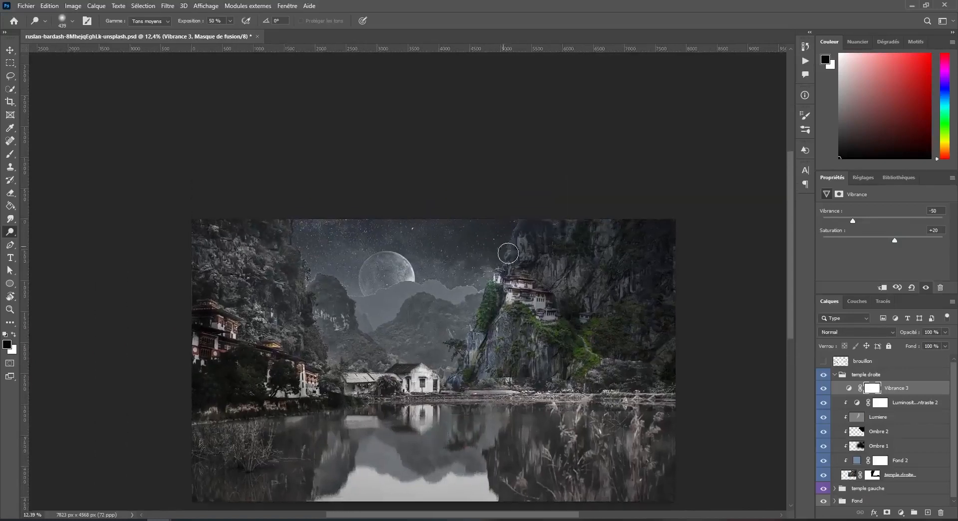
{"action": "scroll", "coordinate": [508, 253], "scroll_direction": "up", "scroll_amount": 6}
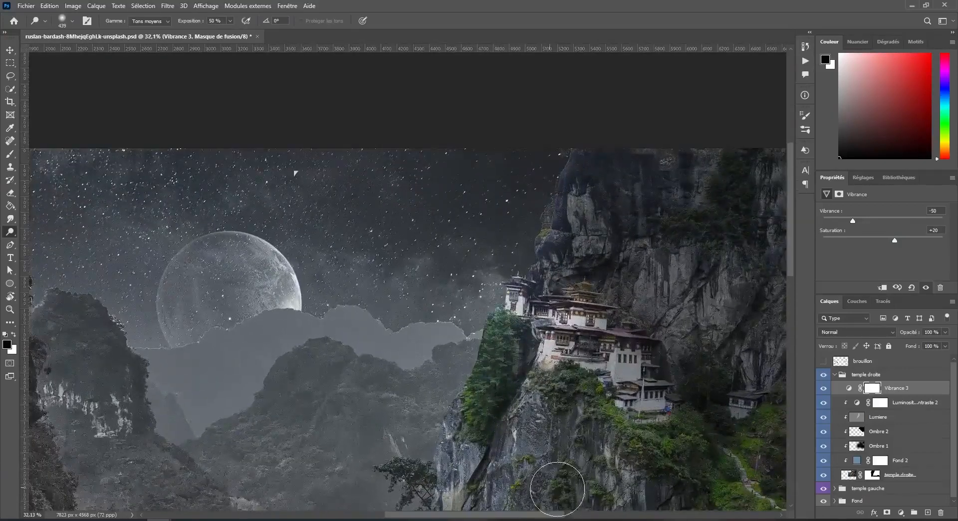
{"action": "scroll", "coordinate": [557, 489], "scroll_direction": "down", "scroll_amount": 2}
{"action": "left_click", "coordinate": [857, 419]}
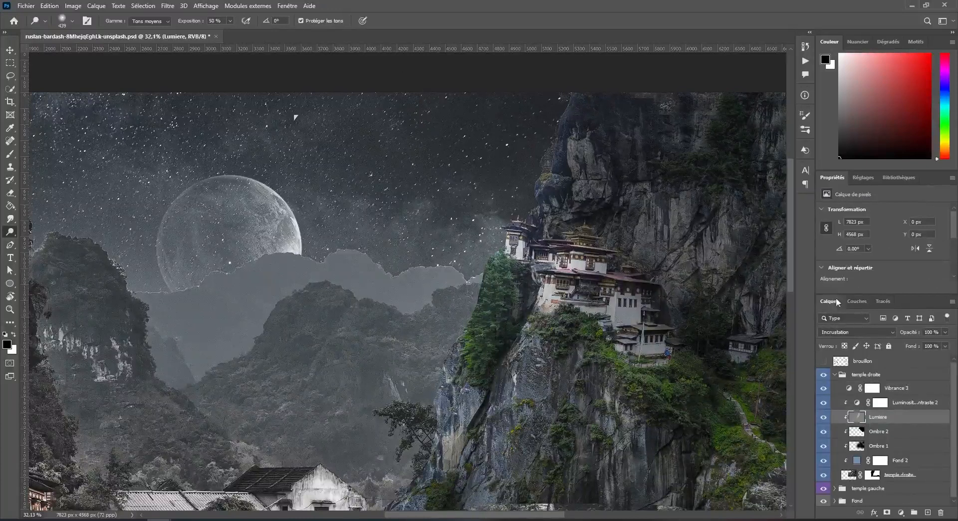
{"action": "left_click", "coordinate": [948, 346]}
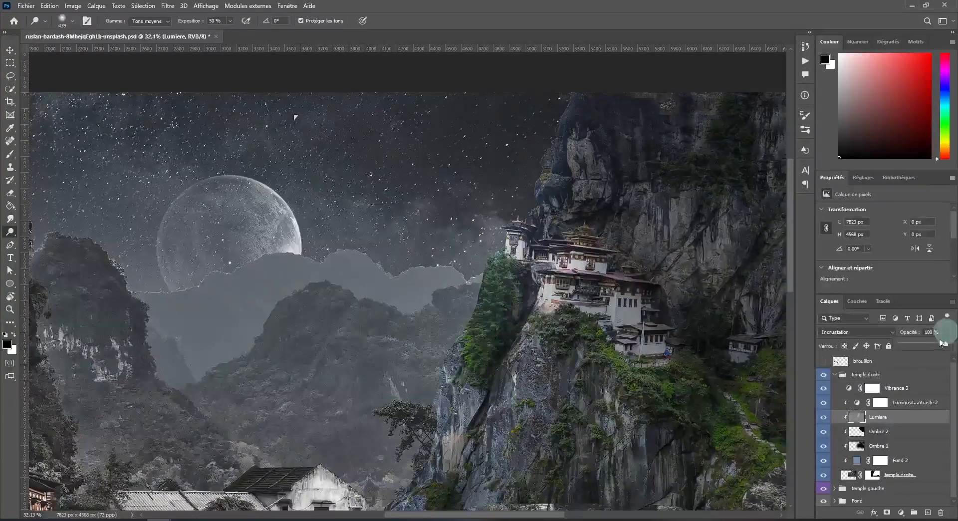
{"action": "left_click_drag", "start_coordinate": [946, 345], "coordinate": [939, 348]}
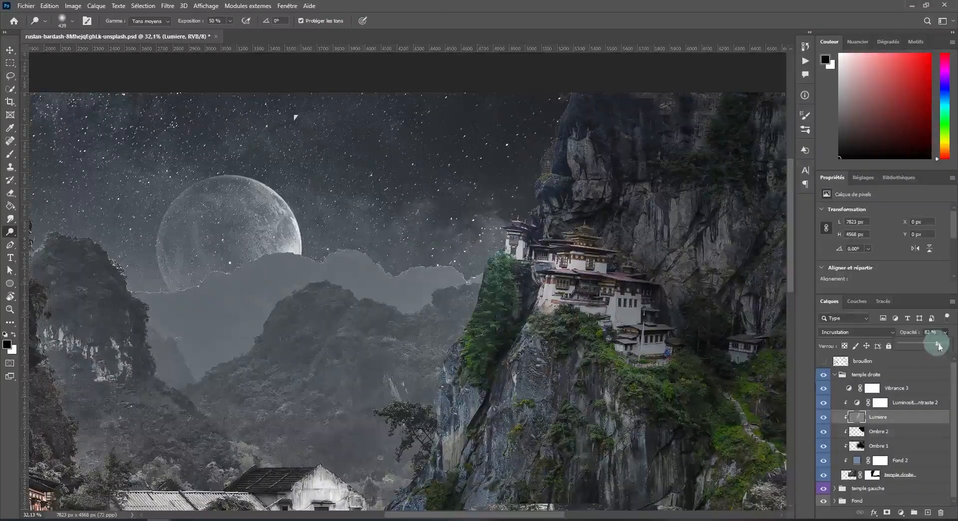
Try 60% opacity on the blue Fond 2 fill layer, and settle on 40%.
{"action": "scroll", "coordinate": [454, 309], "scroll_direction": "down", "scroll_amount": 5}
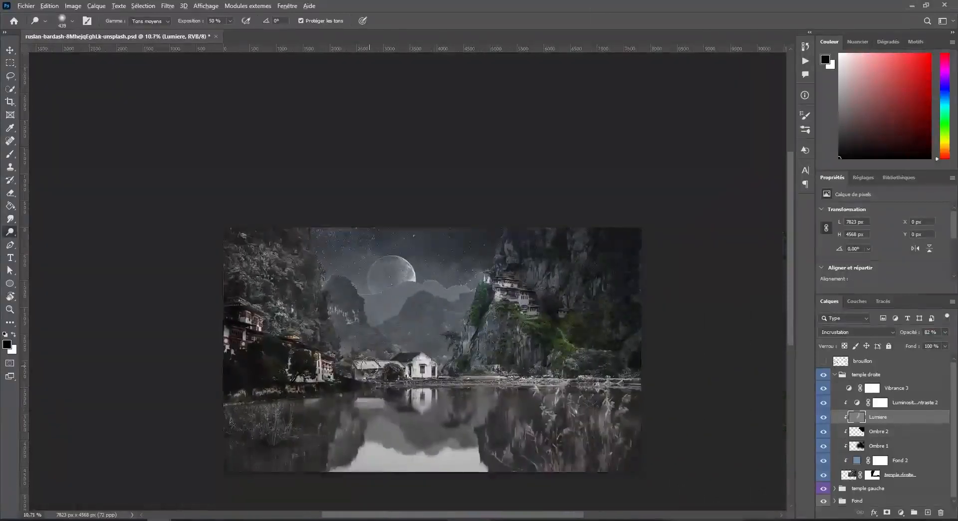
{"action": "scroll", "coordinate": [380, 370], "scroll_direction": "up", "scroll_amount": 2}
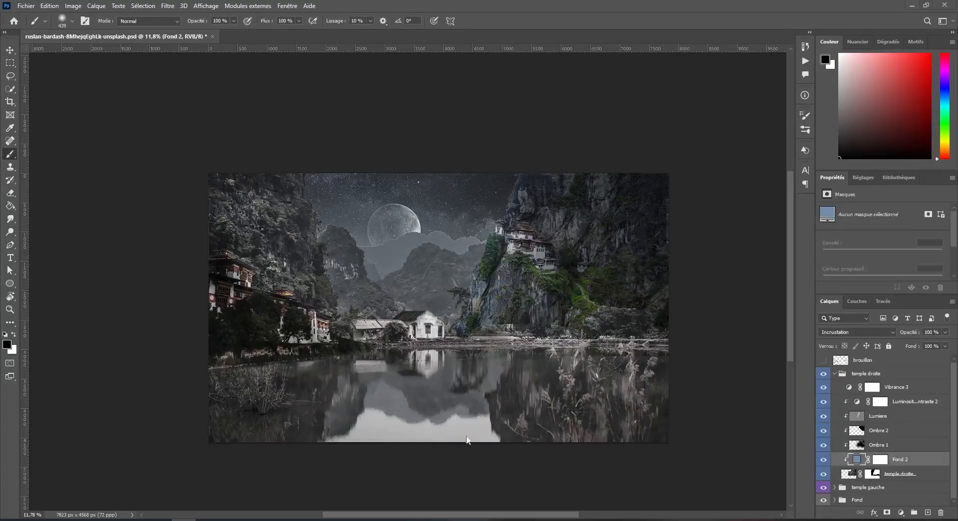
{"action": "scroll", "coordinate": [422, 302], "scroll_direction": "up", "scroll_amount": 1}
{"action": "scroll", "coordinate": [424, 305], "scroll_direction": "down", "scroll_amount": 1}
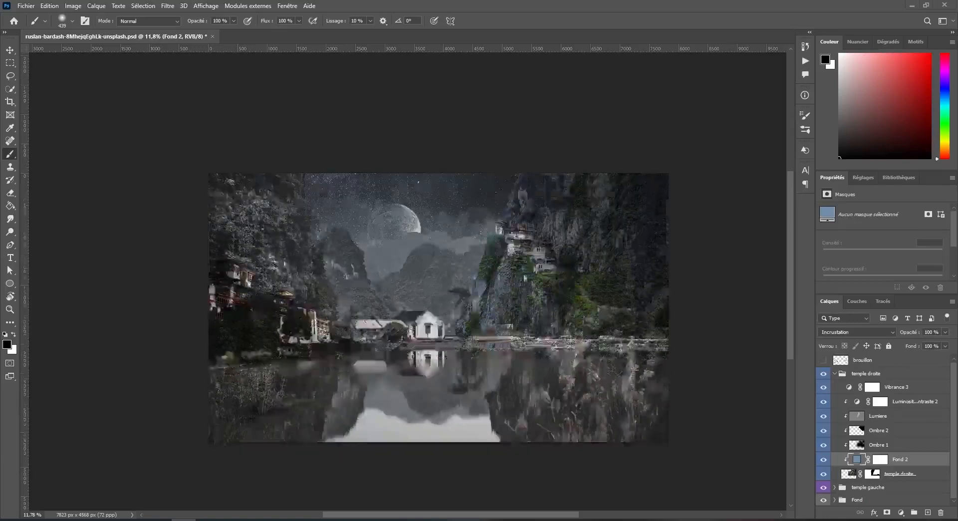
{"action": "scroll", "coordinate": [623, 251], "scroll_direction": "down", "scroll_amount": 1}
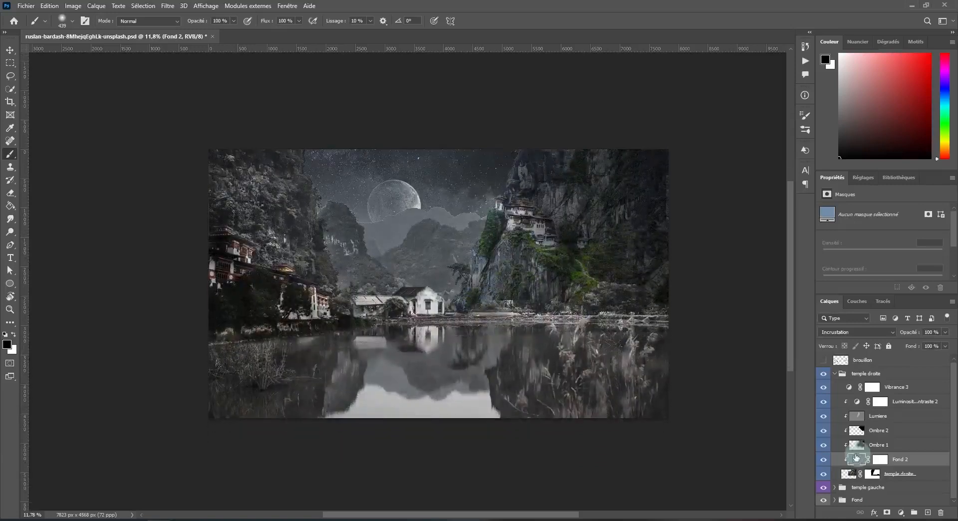
{"action": "left_click_drag", "start_coordinate": [944, 333], "coordinate": [819, 335]}
{"action": "type", "text": "0"}
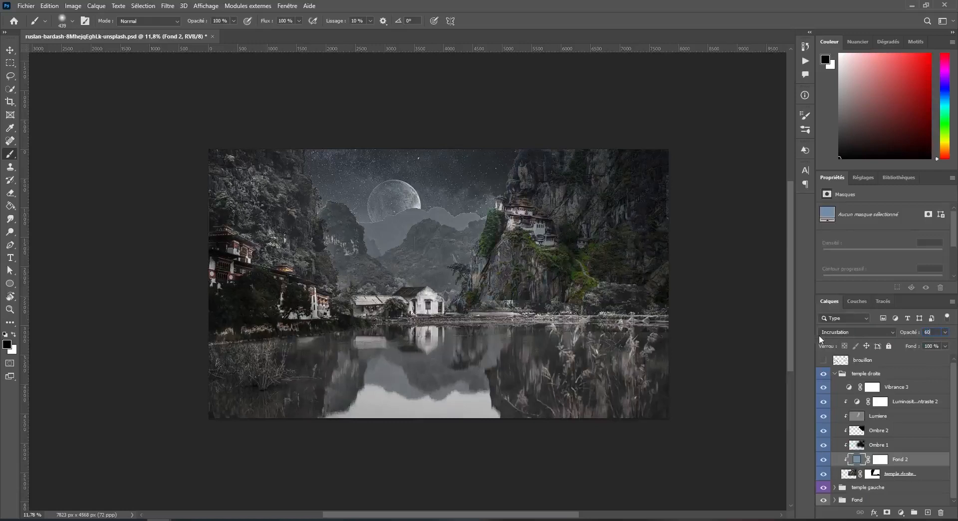
{"action": "double_click", "coordinate": [927, 332]}
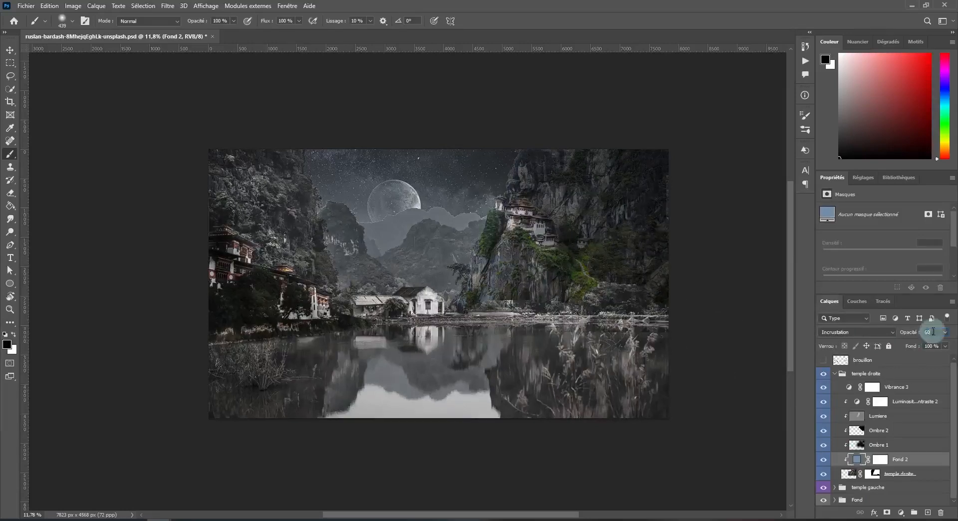
{"action": "type", "text": "40"}
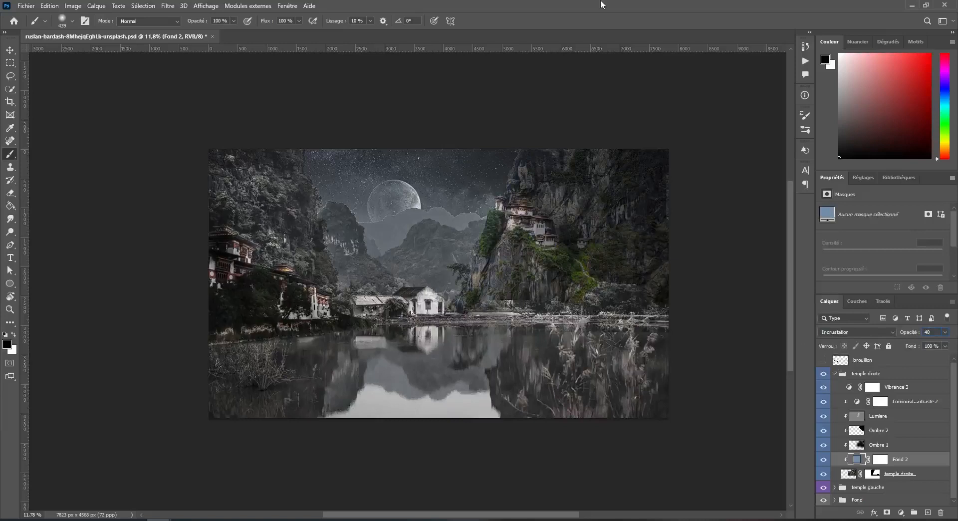